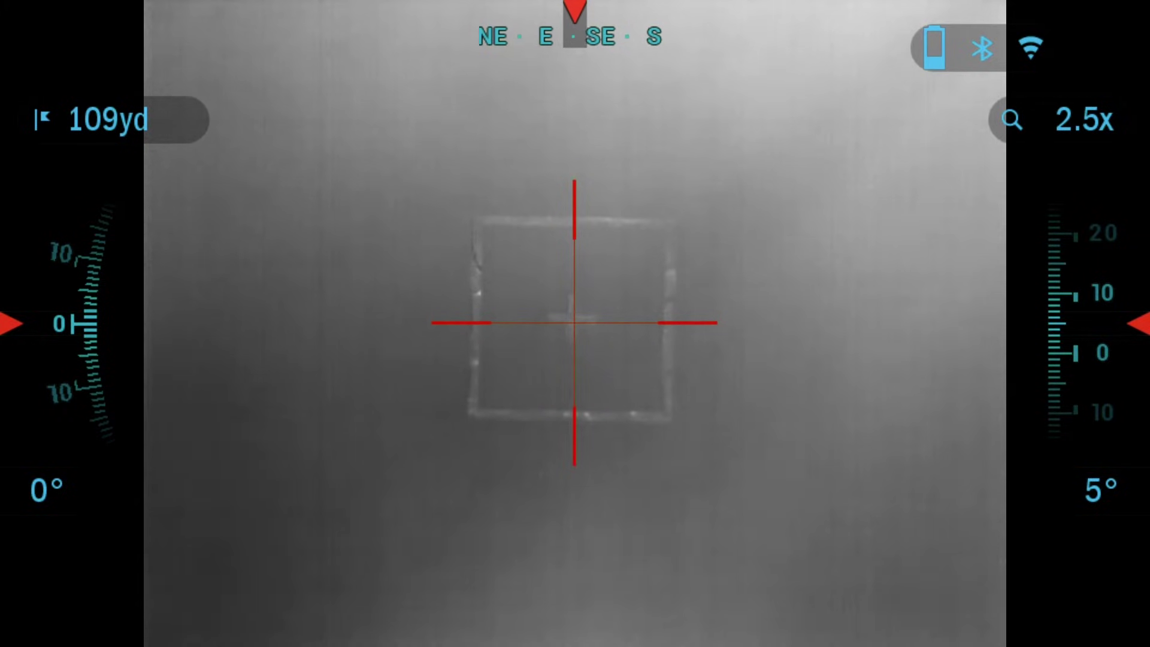
Step: Open System Settings from the wrench icon on the shortcut wheel
key(Return)
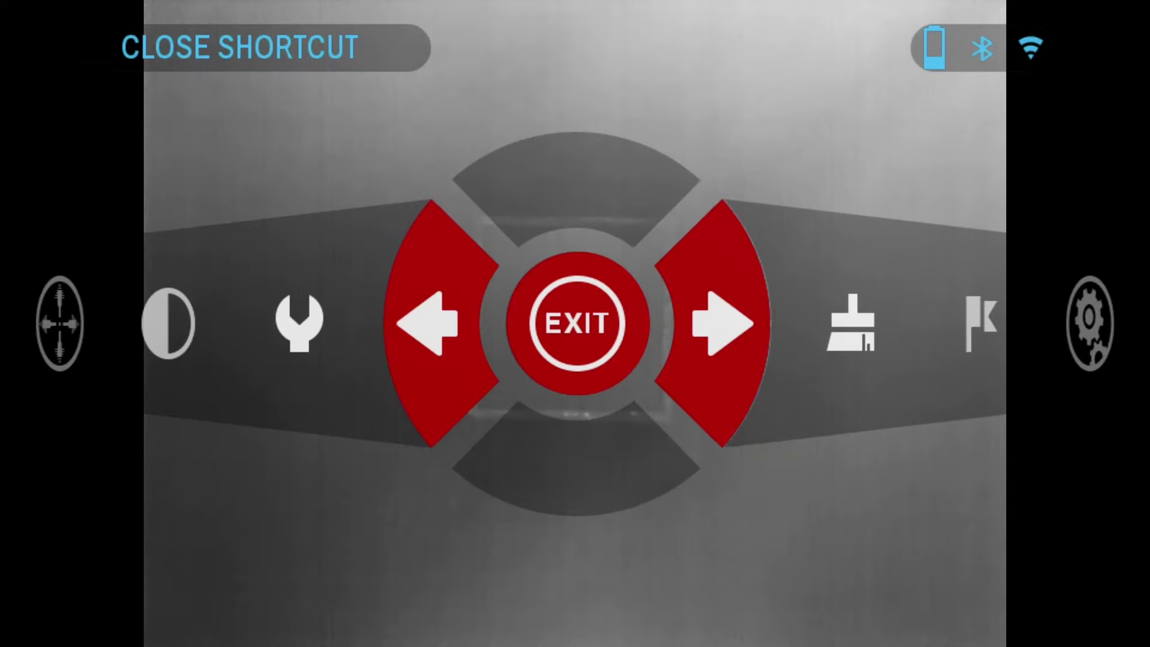
key(Left)
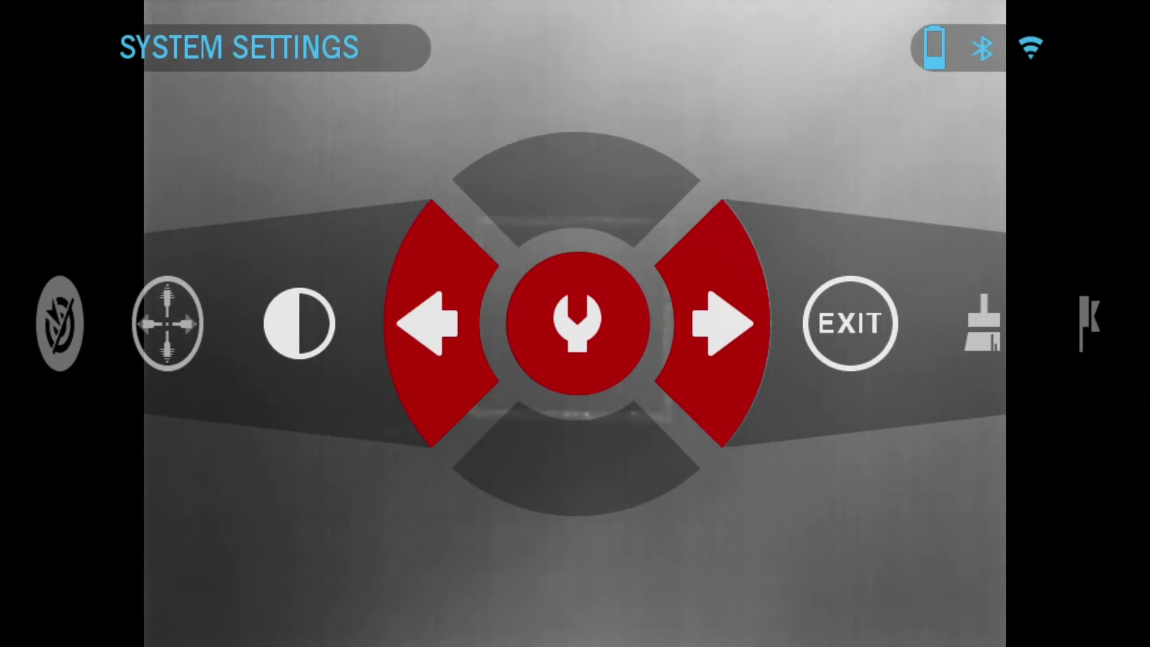
key(Return)
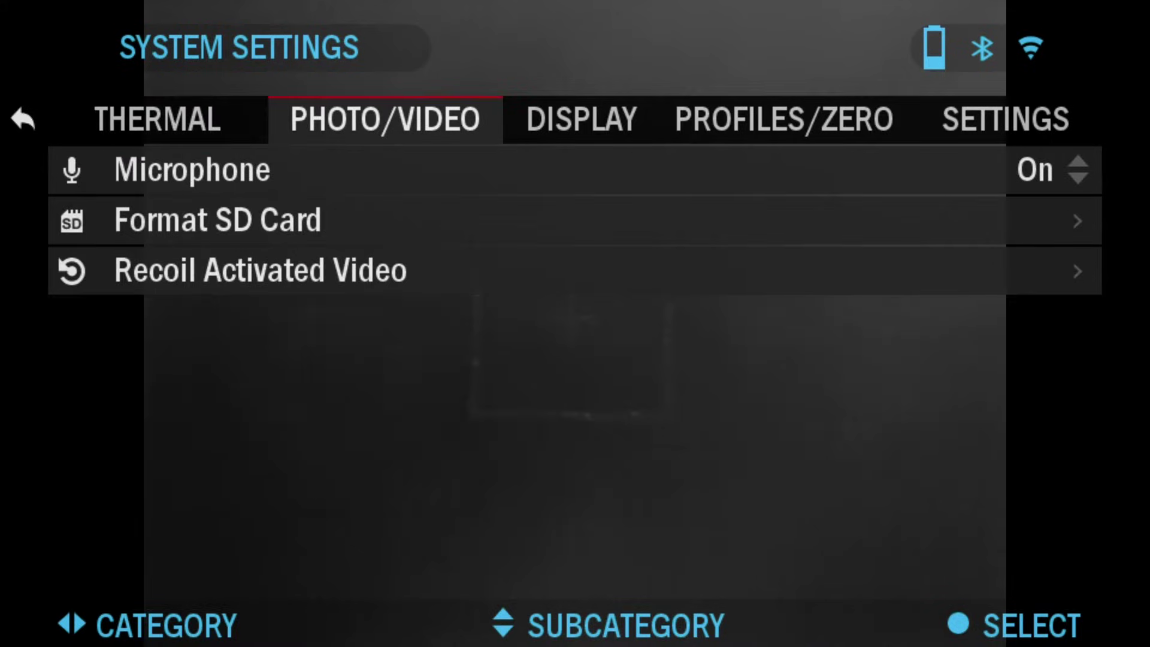
Step: Move across the tabs to the general settings and scroll down past WiFi and Bluetooth to Device Type
key(Right)
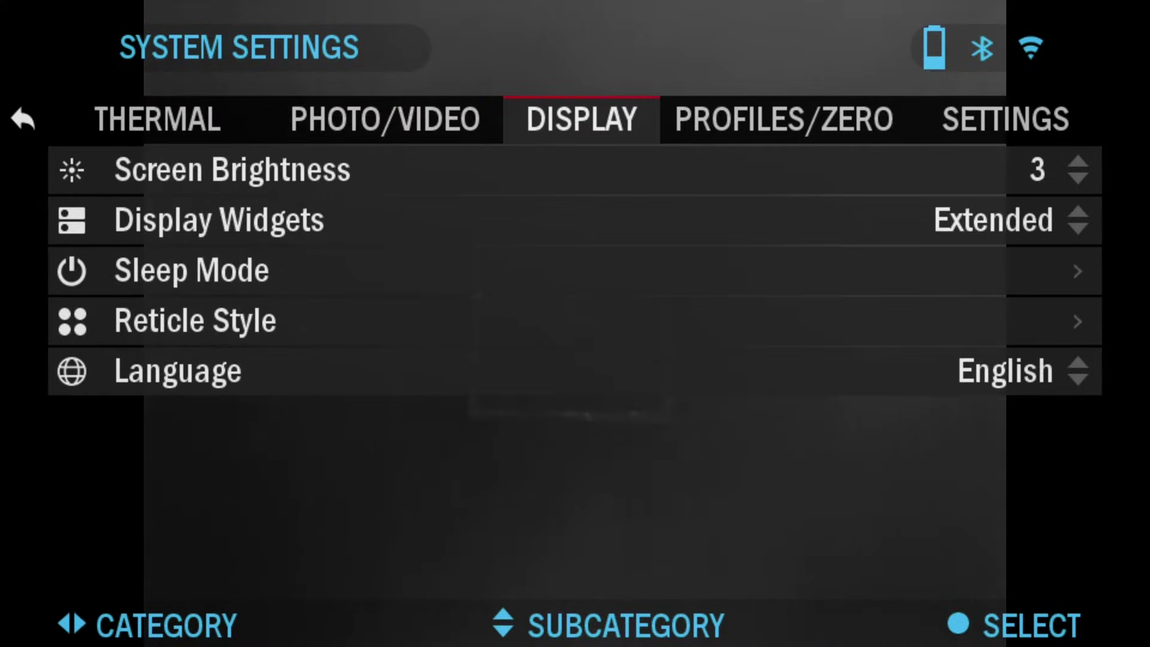
key(Right)
key(Right)
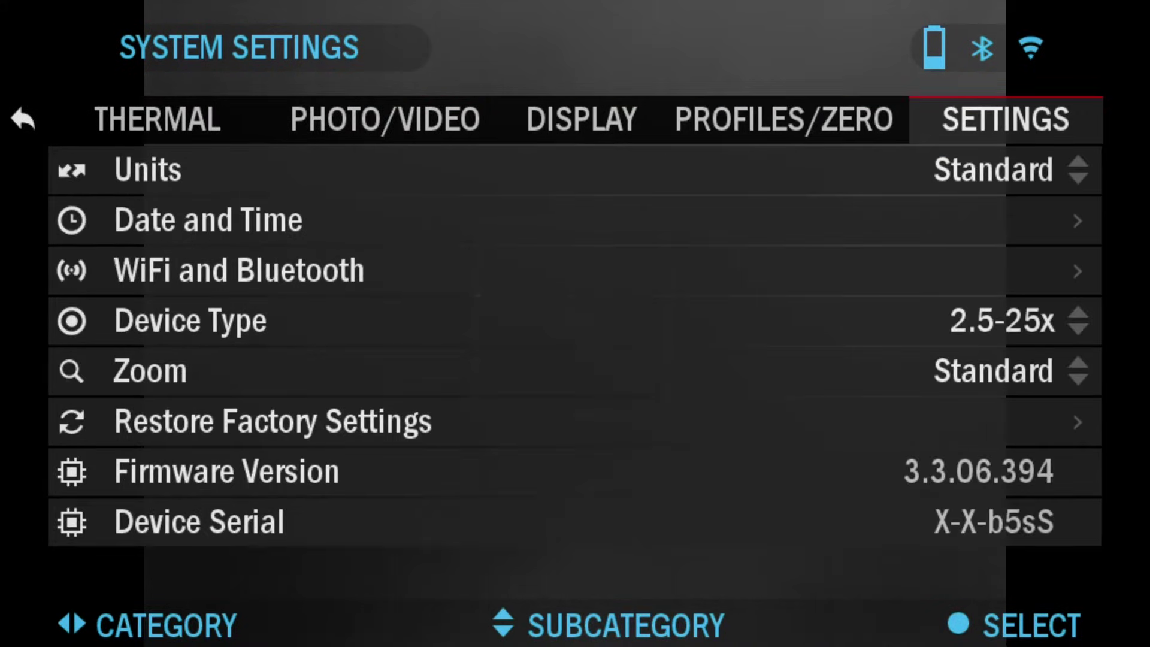
key(Down)
key(Down)
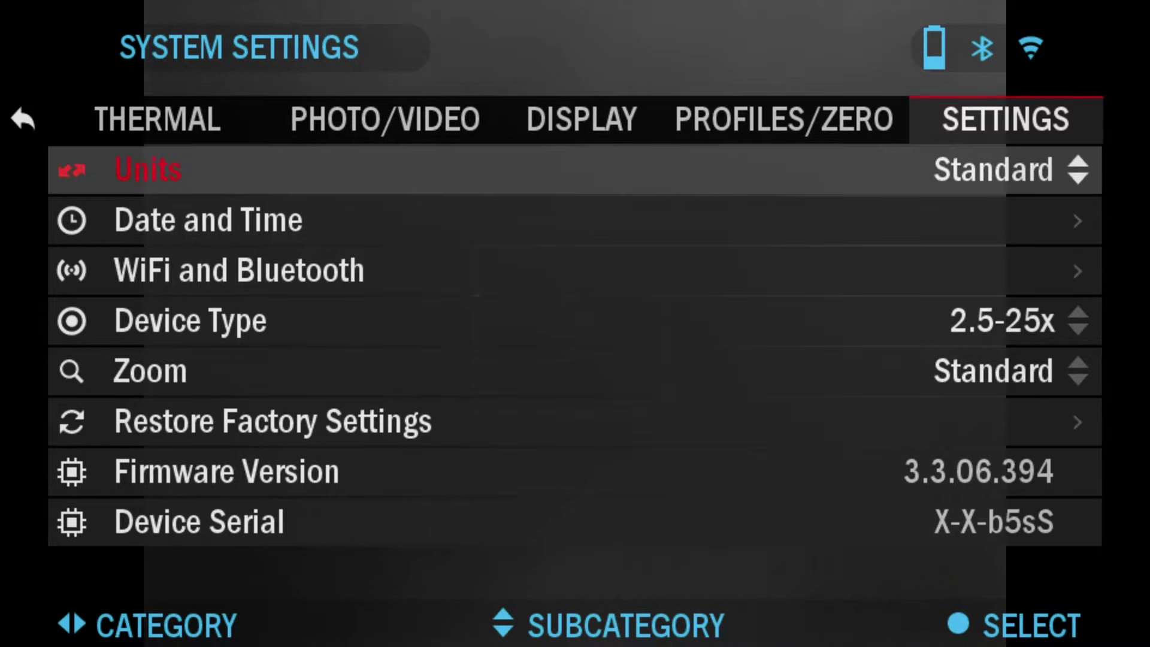
key(Down)
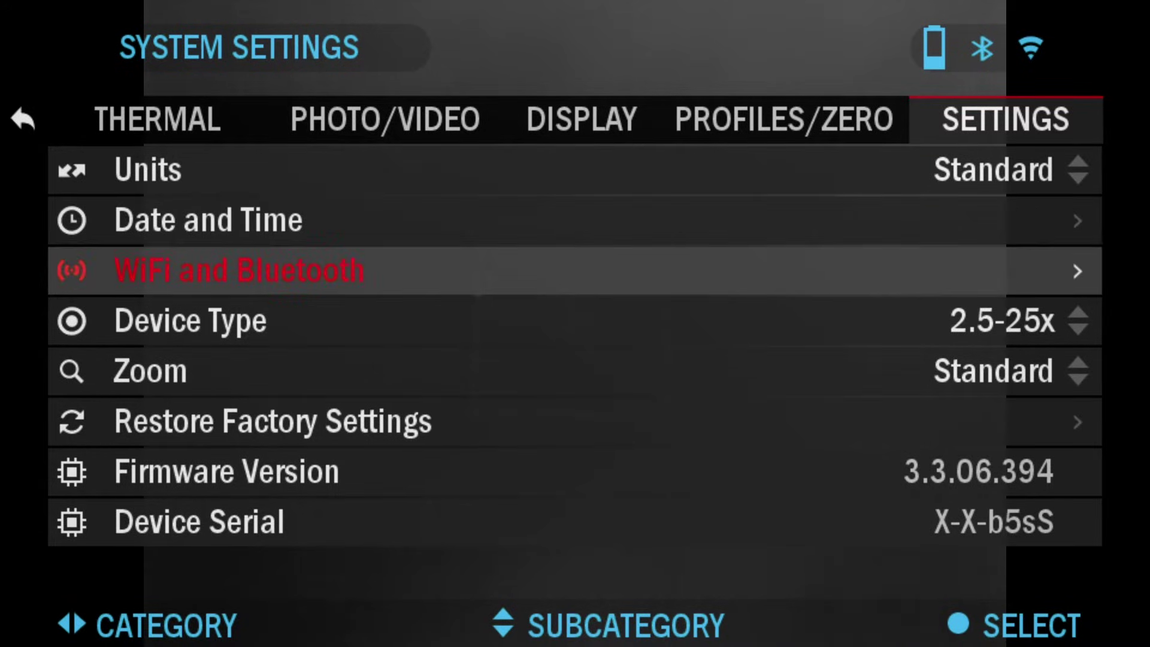
key(Down)
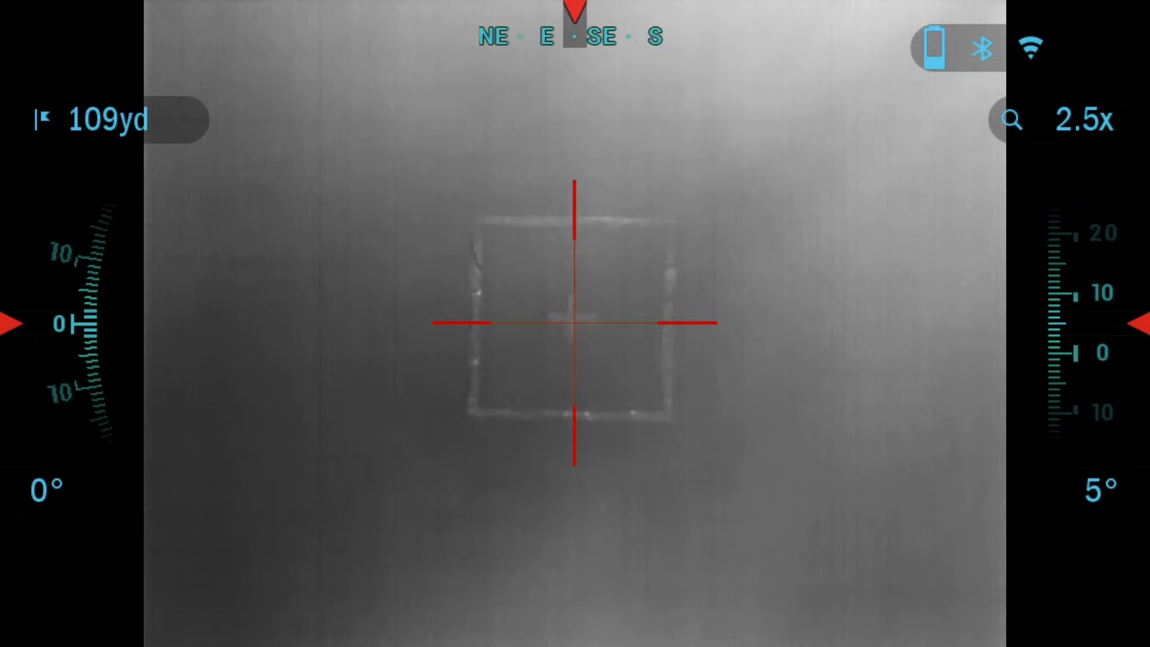
Step: Start reticle zeroing from the Zero Reticle shortcut on the wheel
key(Return)
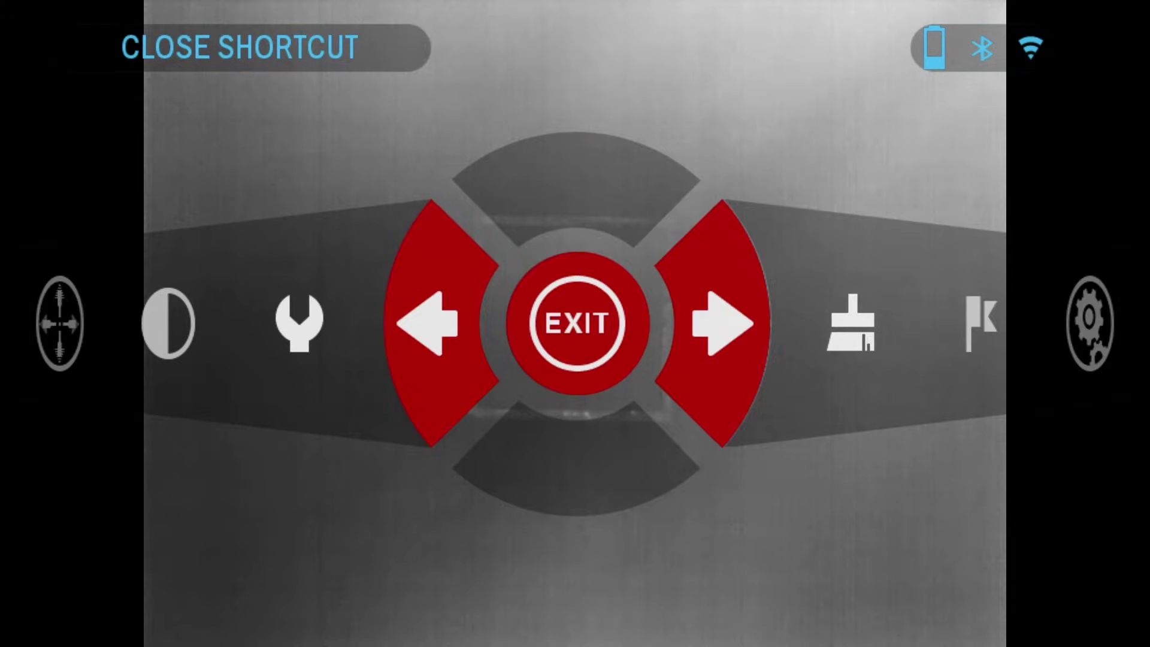
key(Left)
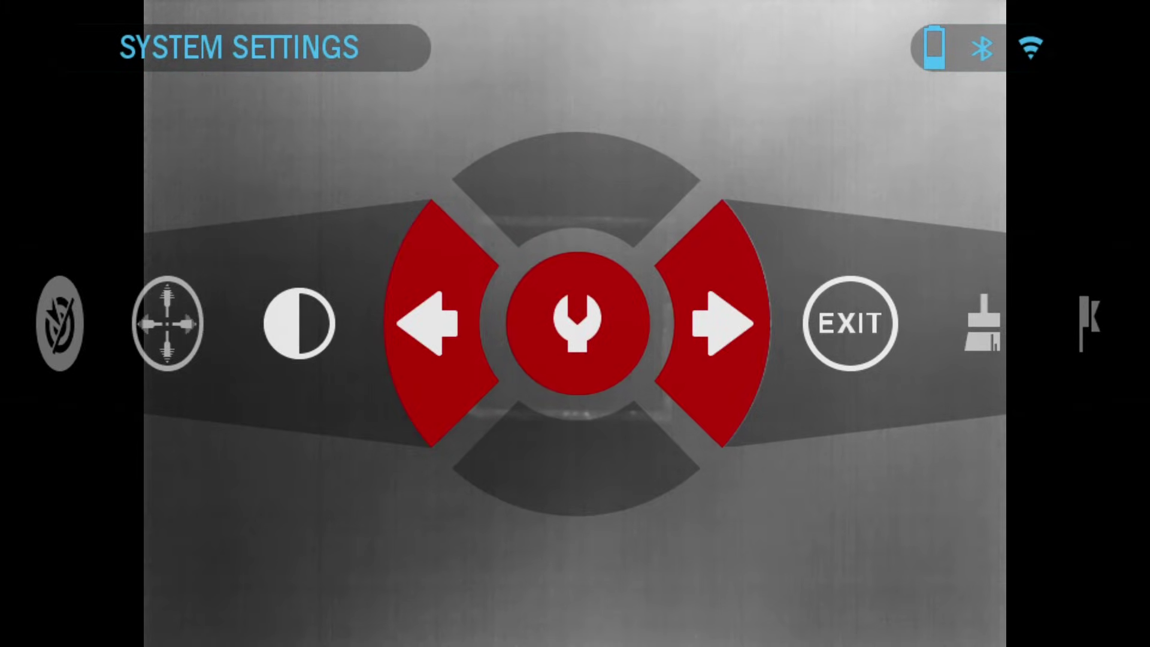
key(Left)
key(Left)
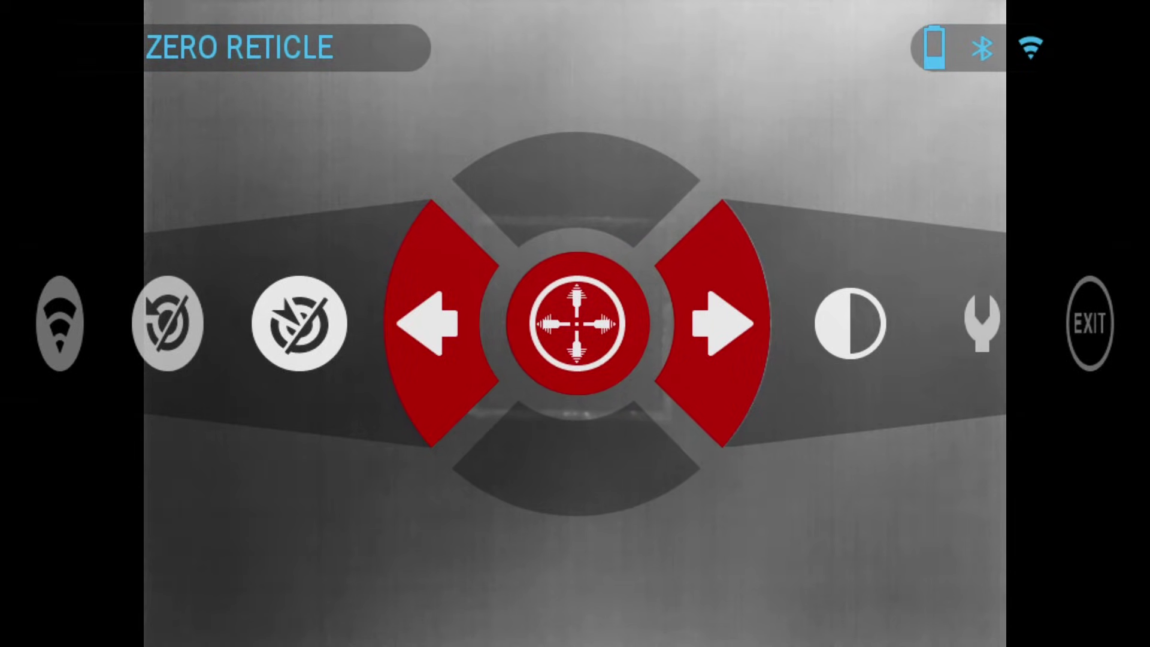
key(Return)
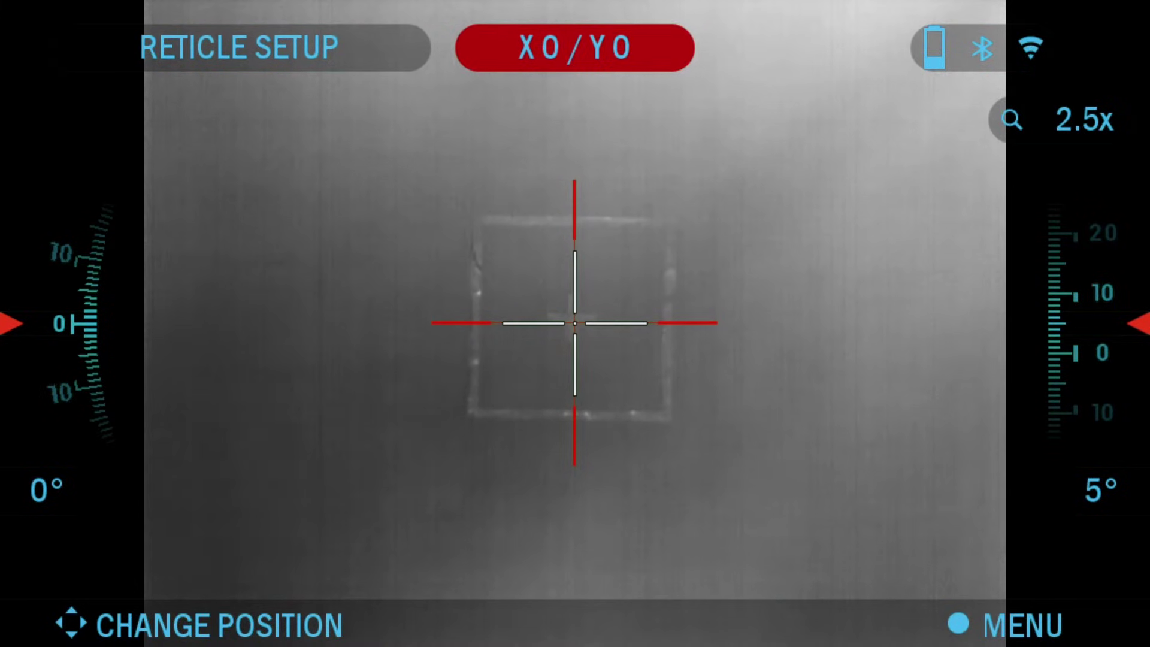
Step: Save the reticle at X0/Y0 with Save & Exit
key(Return)
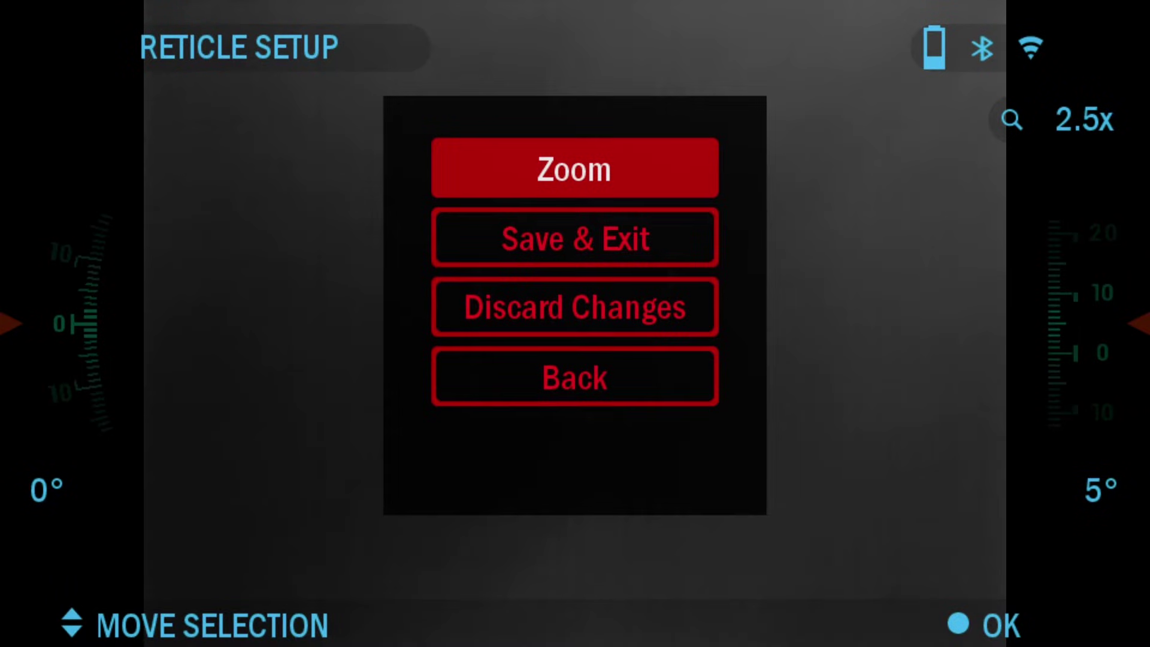
key(Down)
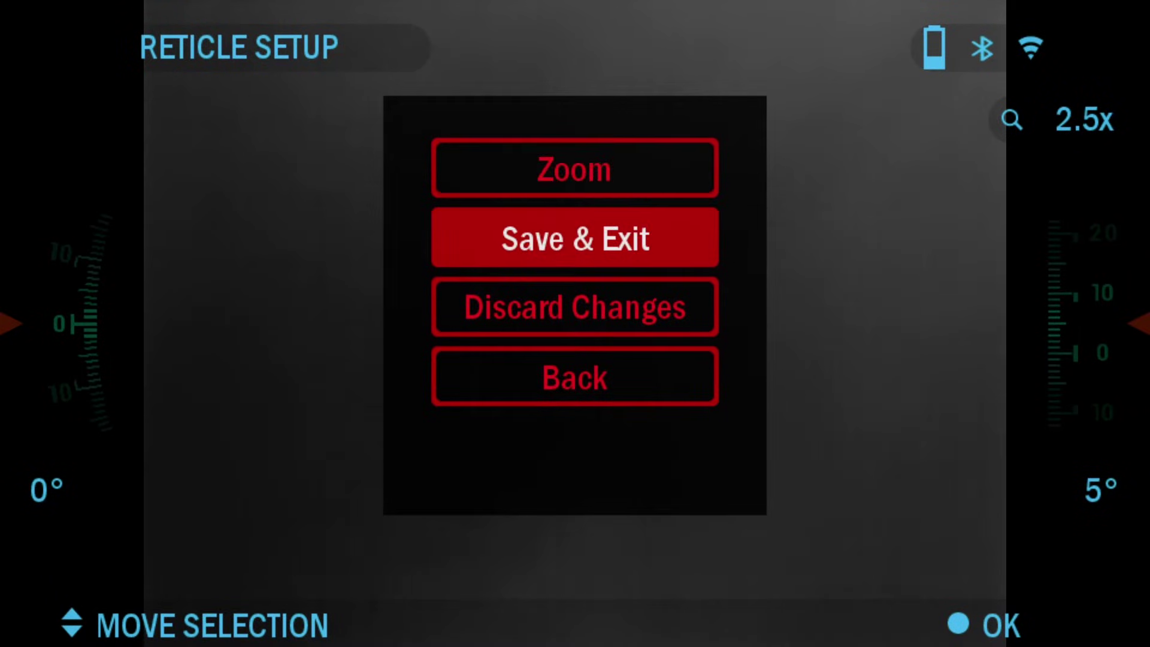
key(Return)
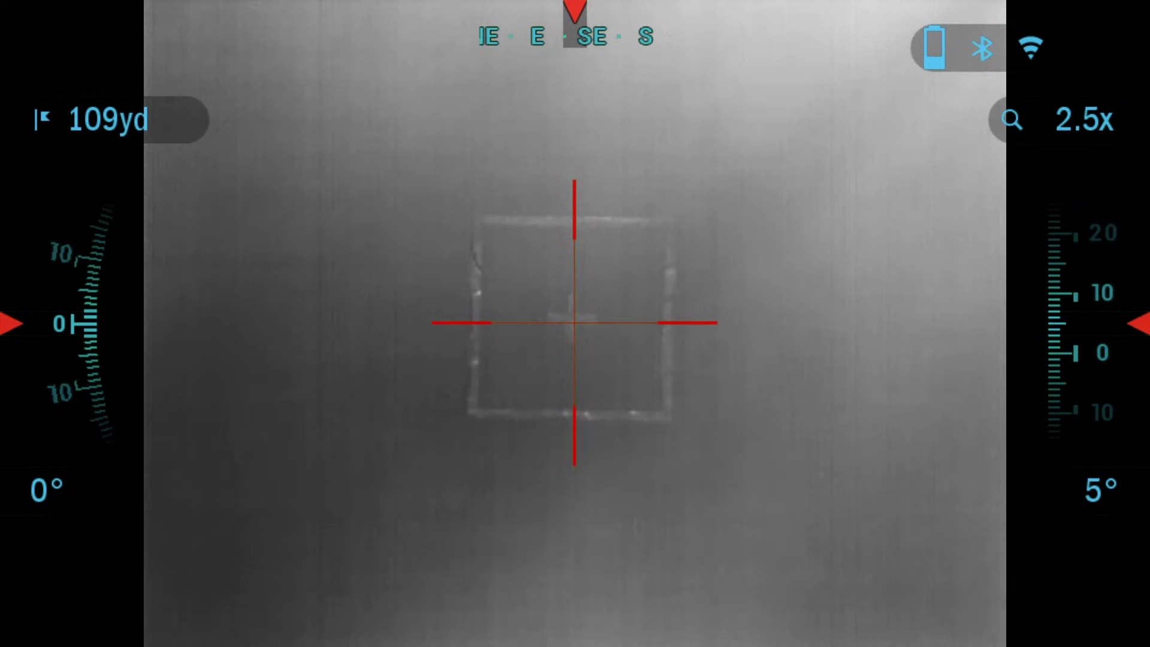
key(Return)
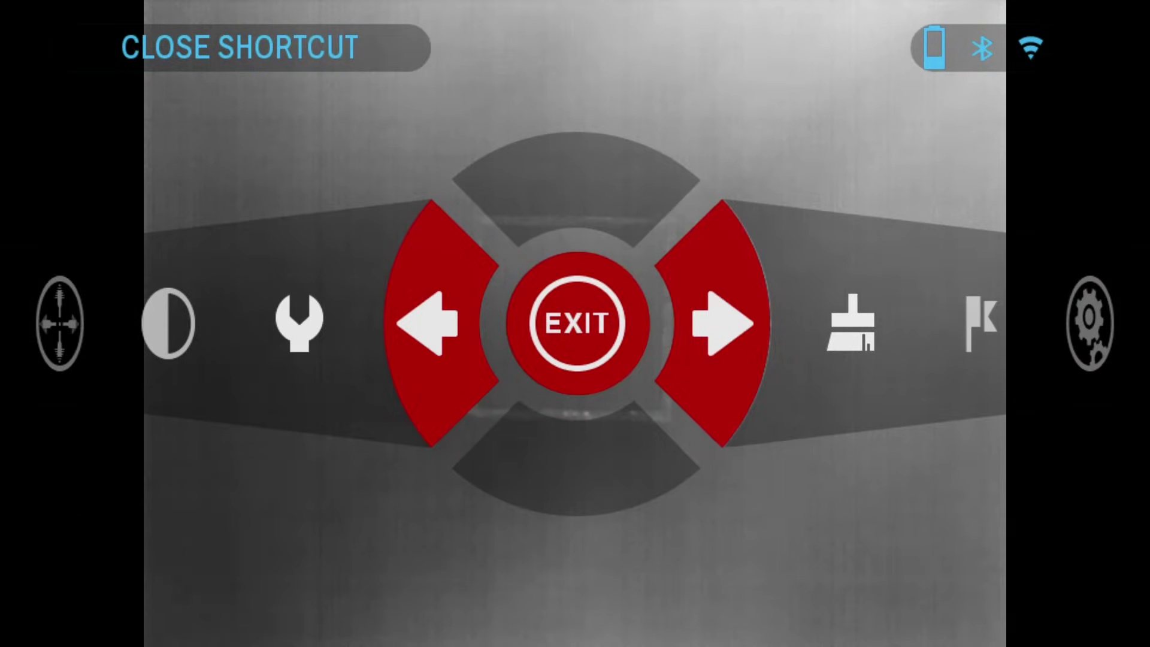
Step: Open System Settings and move through the Thermal, Photo/Video and Display tabs to the Profiles/Zero list
key(Left)
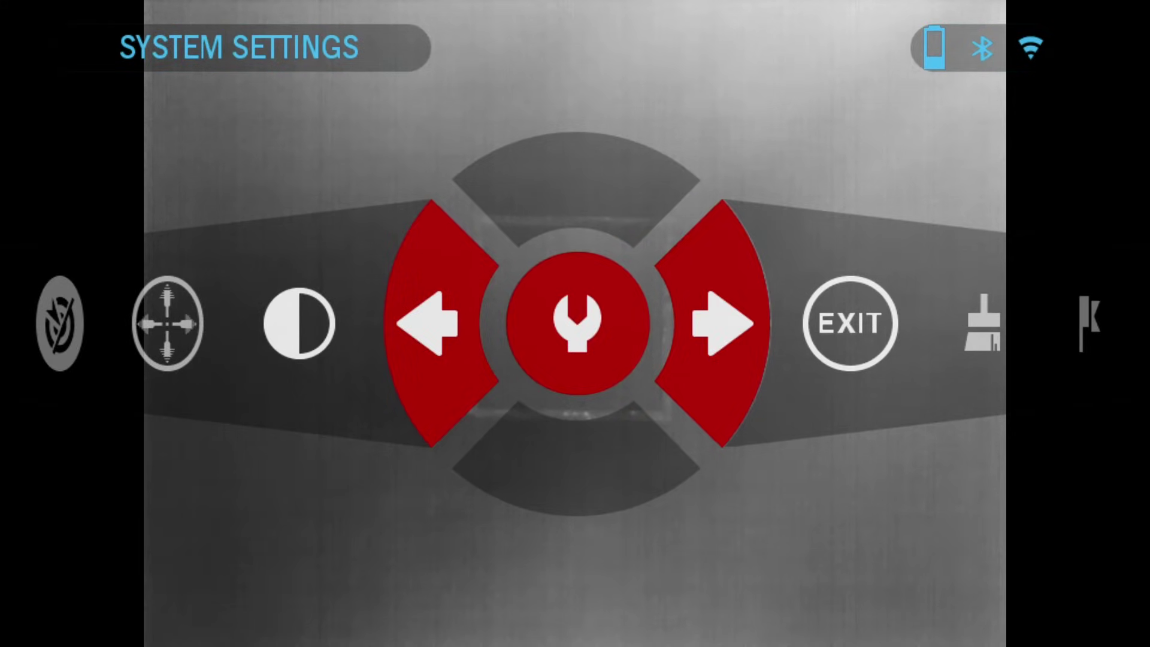
key(Return)
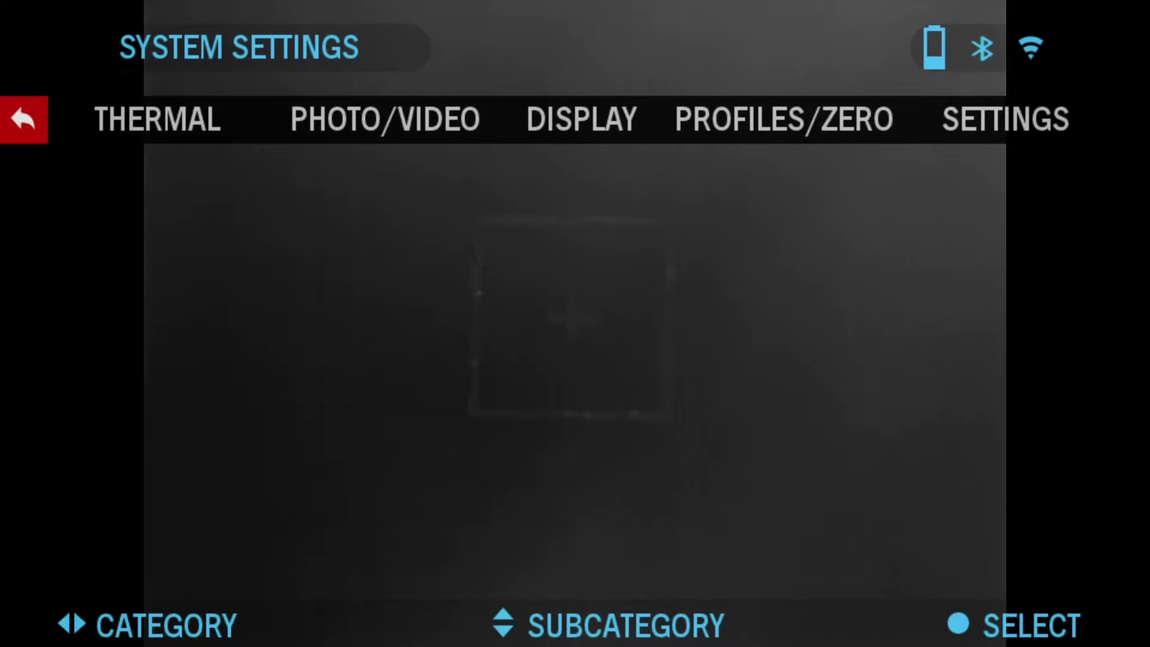
key(Right)
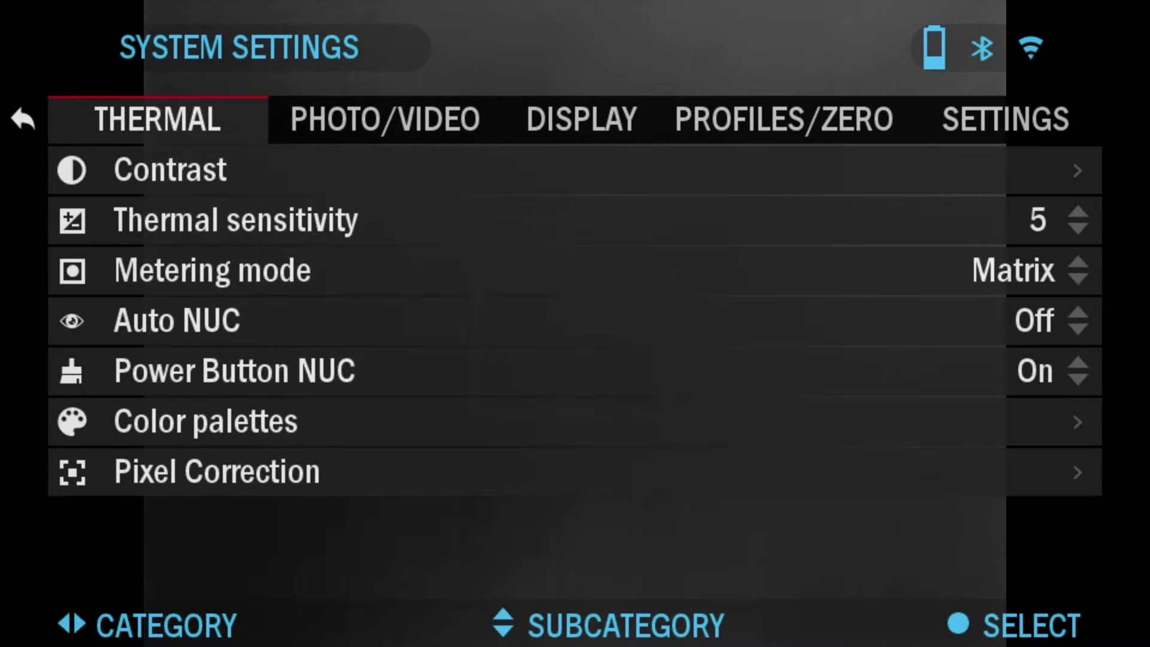
key(Right)
key(Right)
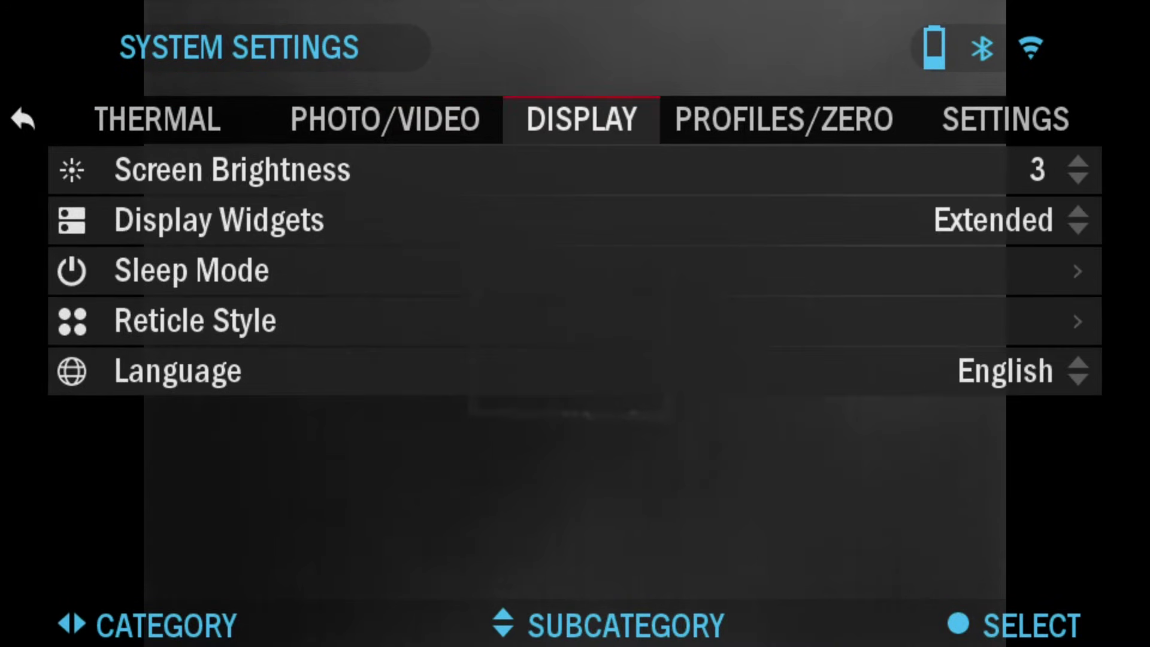
key(Right)
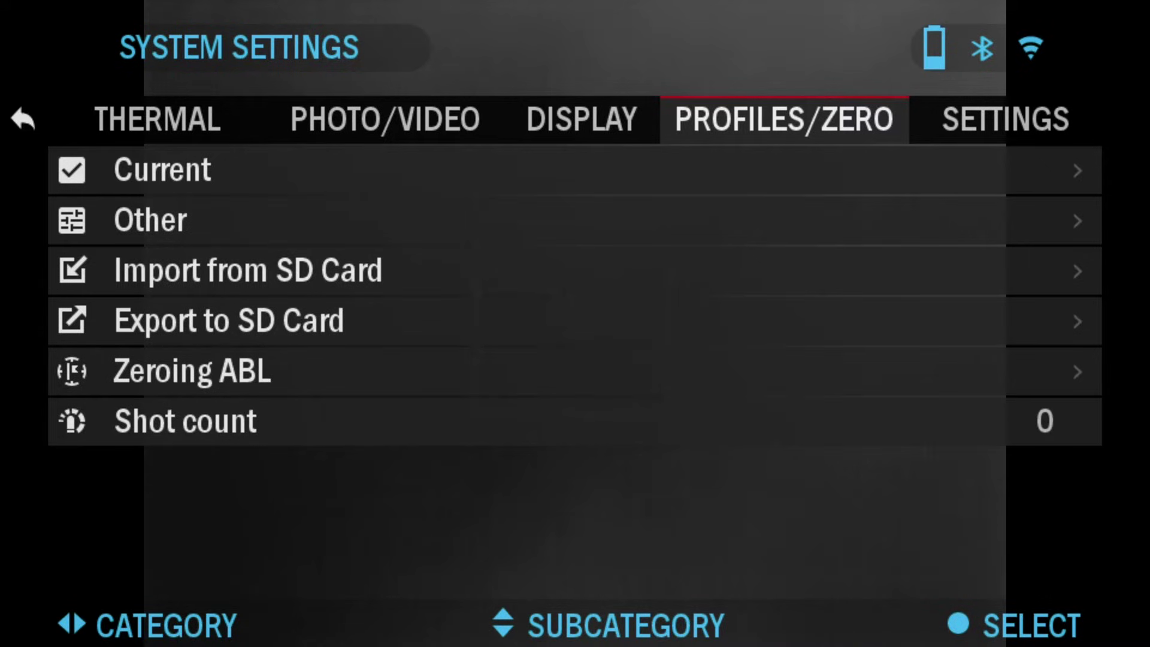
key(Down)
key(Down)
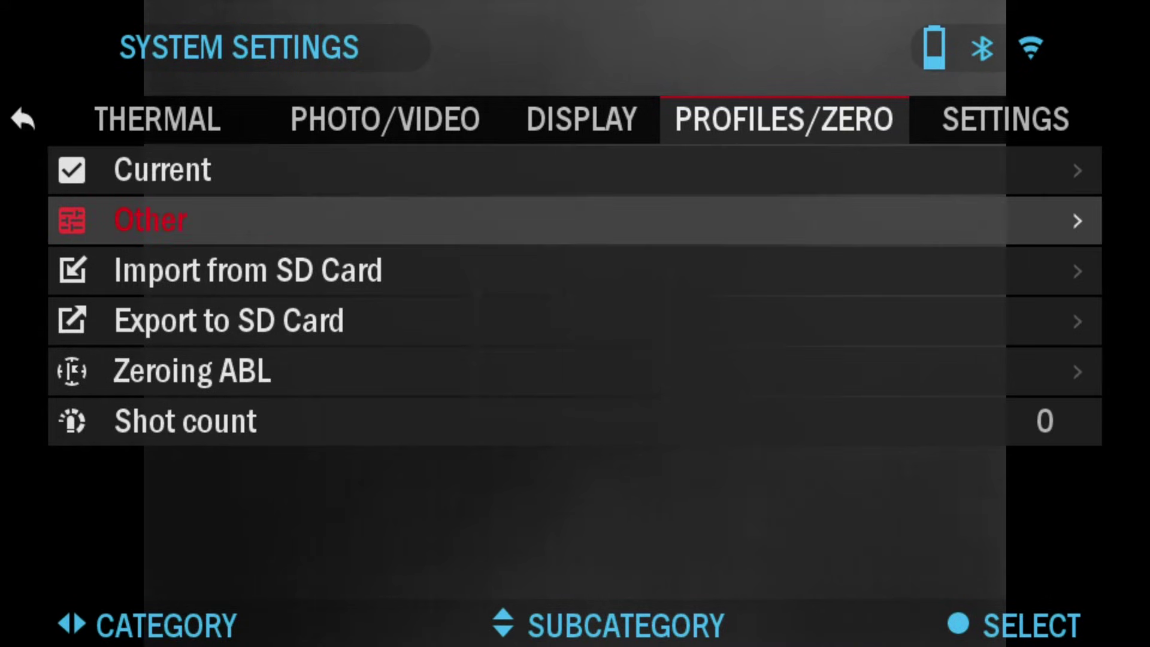
Step: Create Profile 2 under Other profiles and load it as the current profile
key(Return)
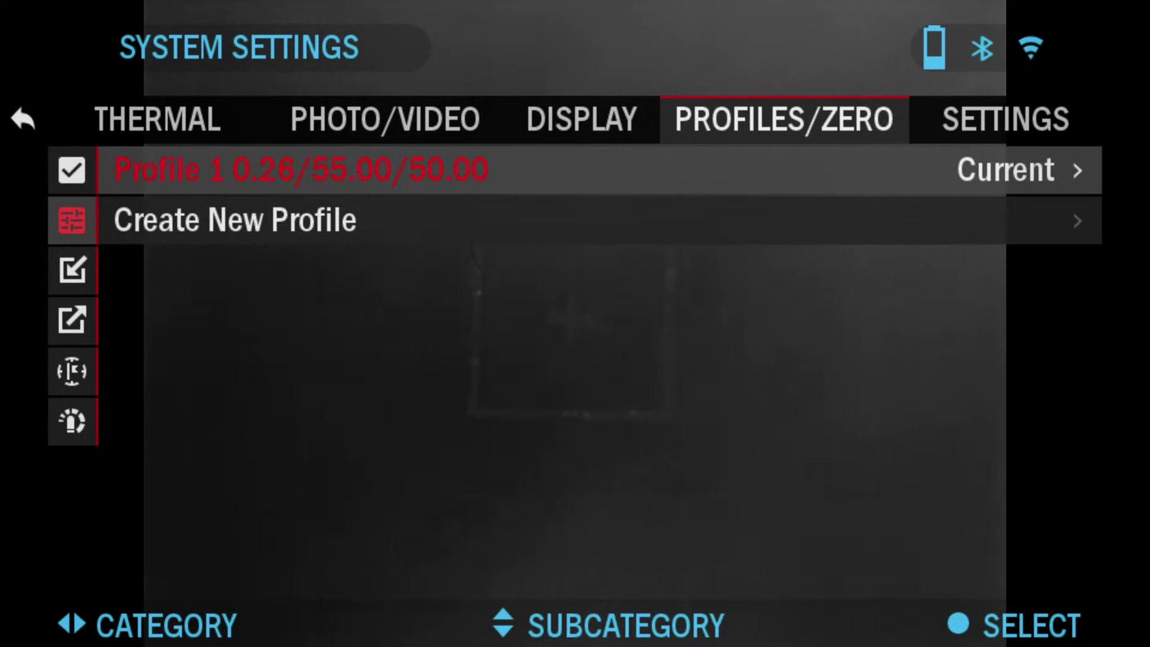
key(Down)
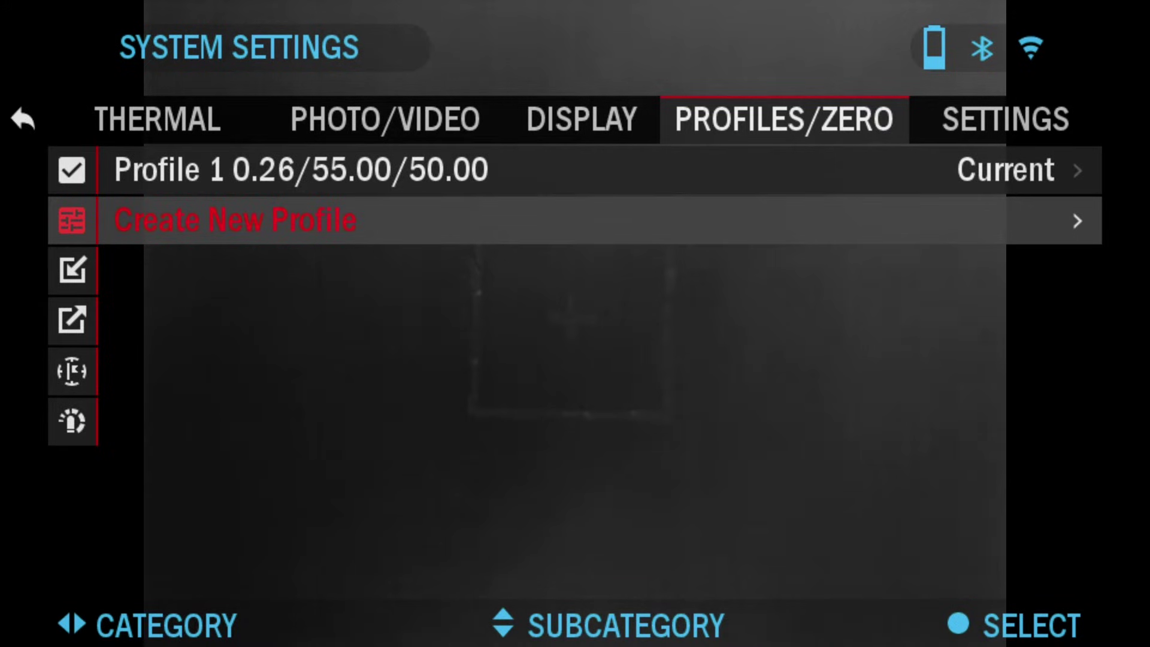
key(Return)
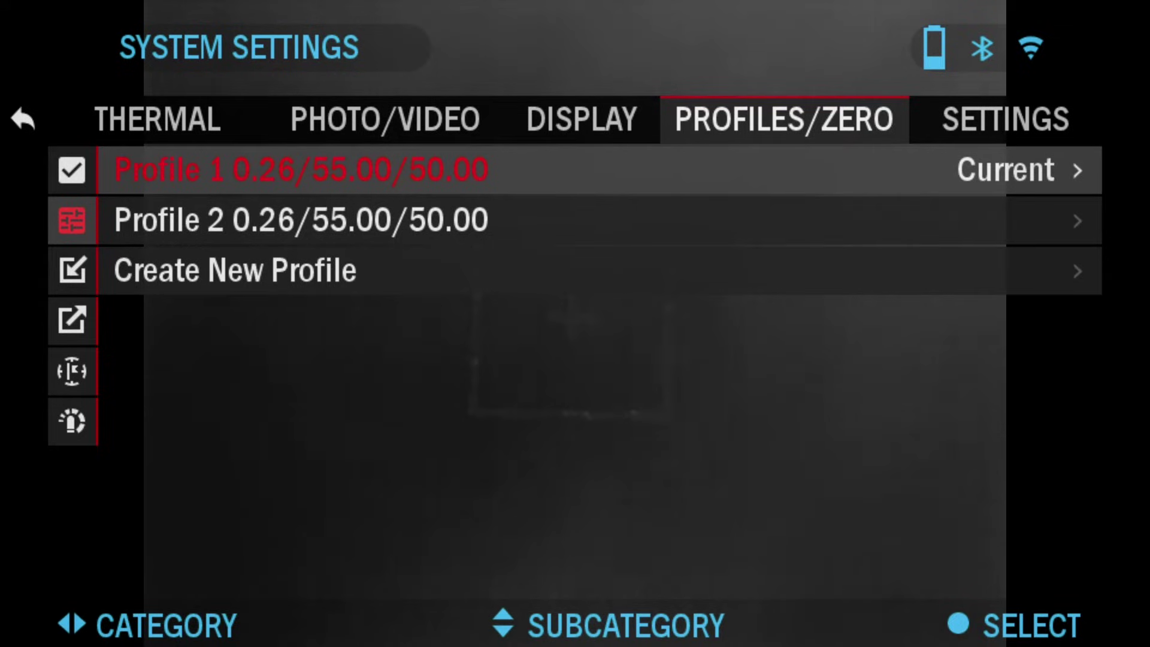
key(Down)
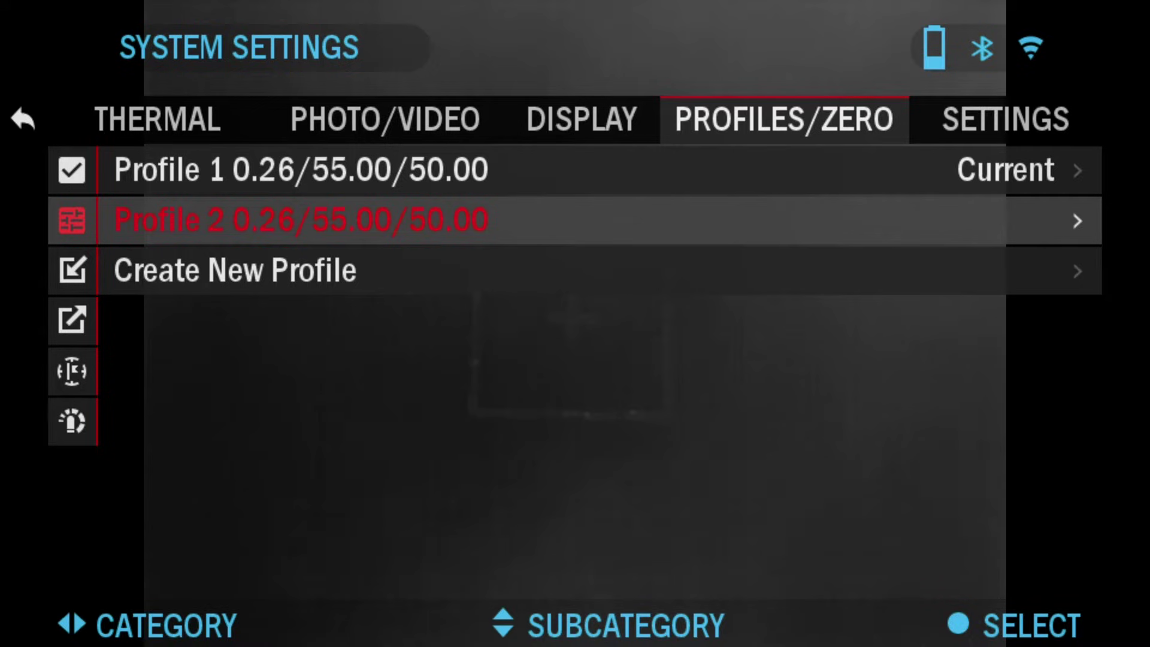
key(Return)
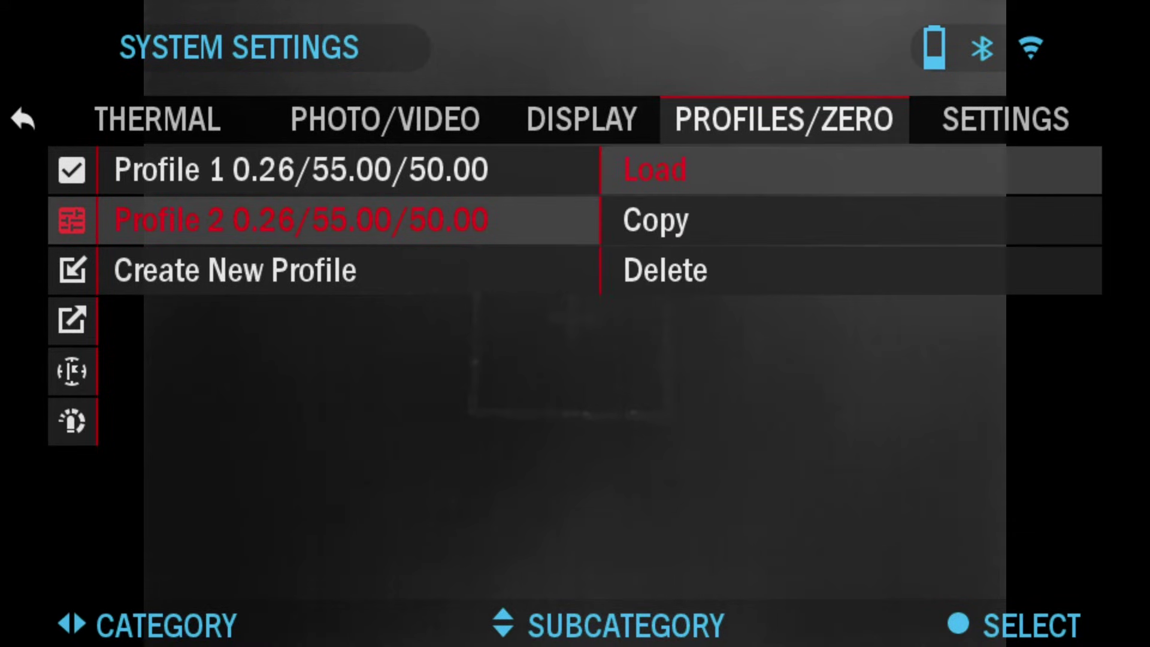
key(Return)
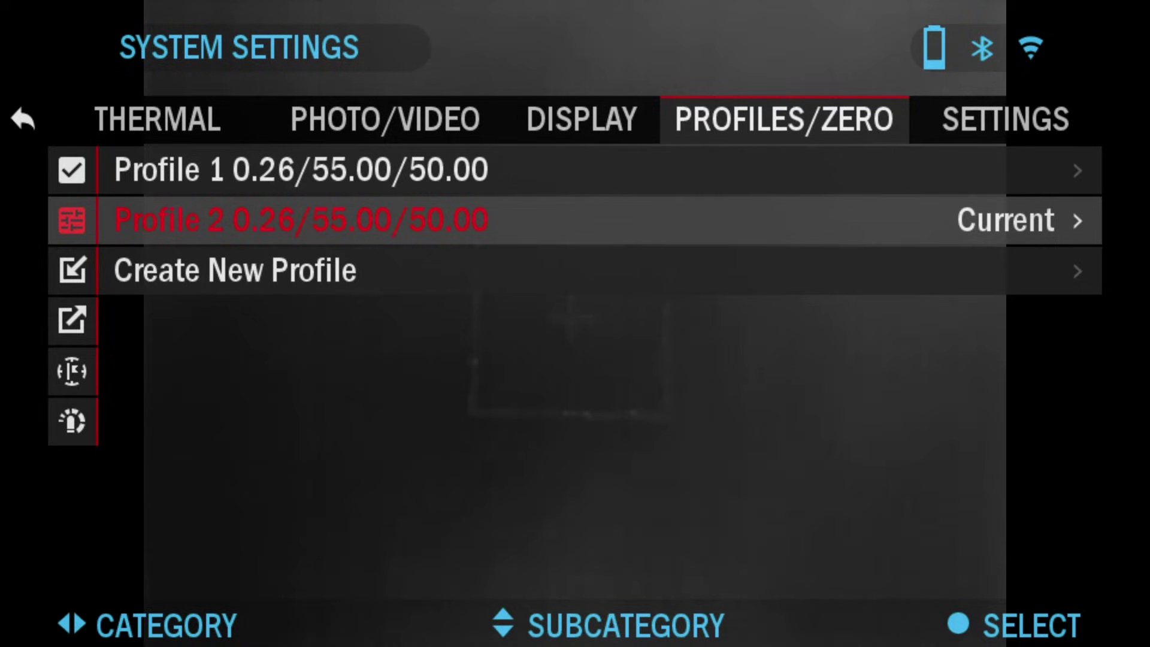
Step: Back out to Profiles/Zero and open the Current profile's Zeroing ABL page
key(Escape)
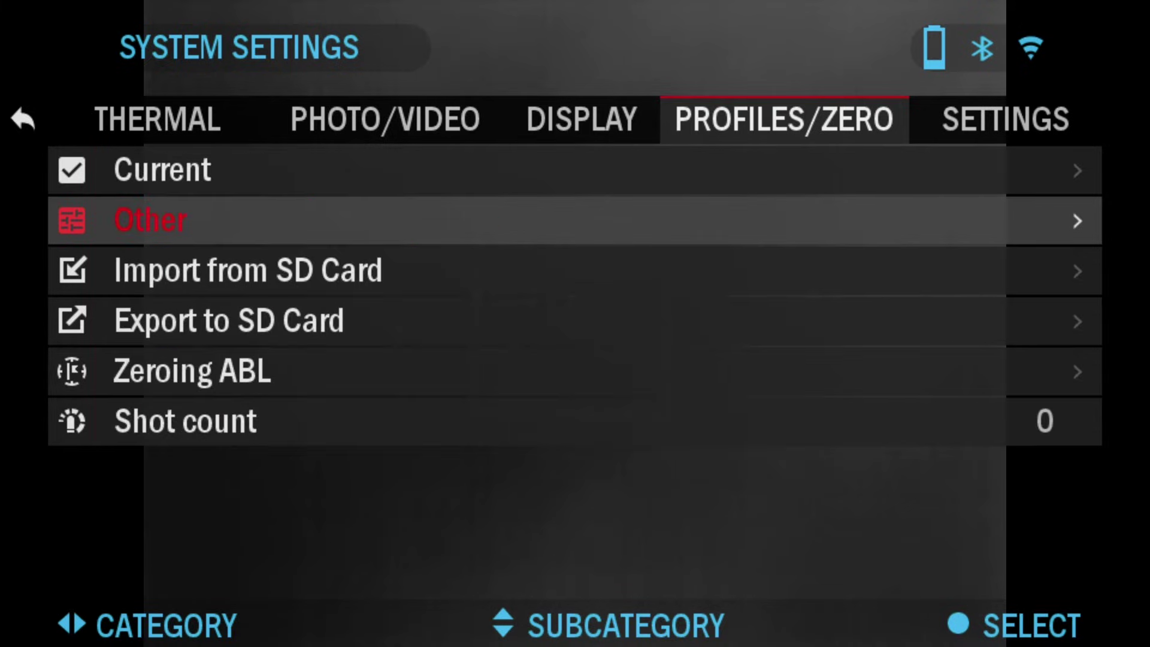
key(Up)
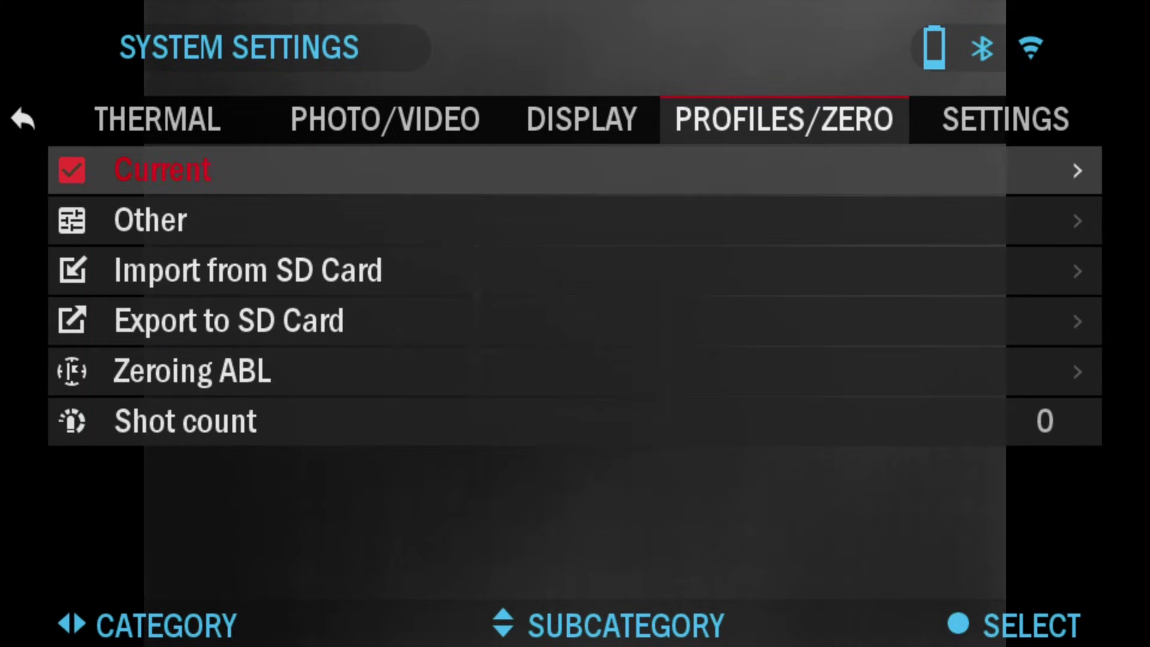
key(Return)
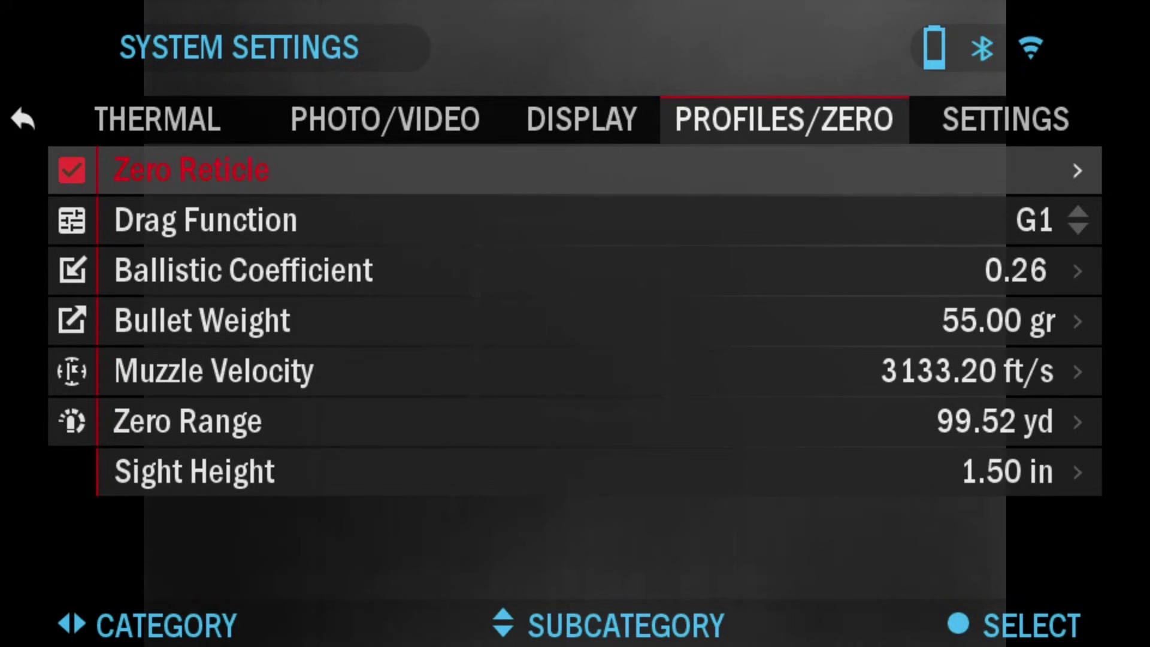
Step: In Zero Reticle, shift the crosshair right to X 48 and up to Y -45
key(Return)
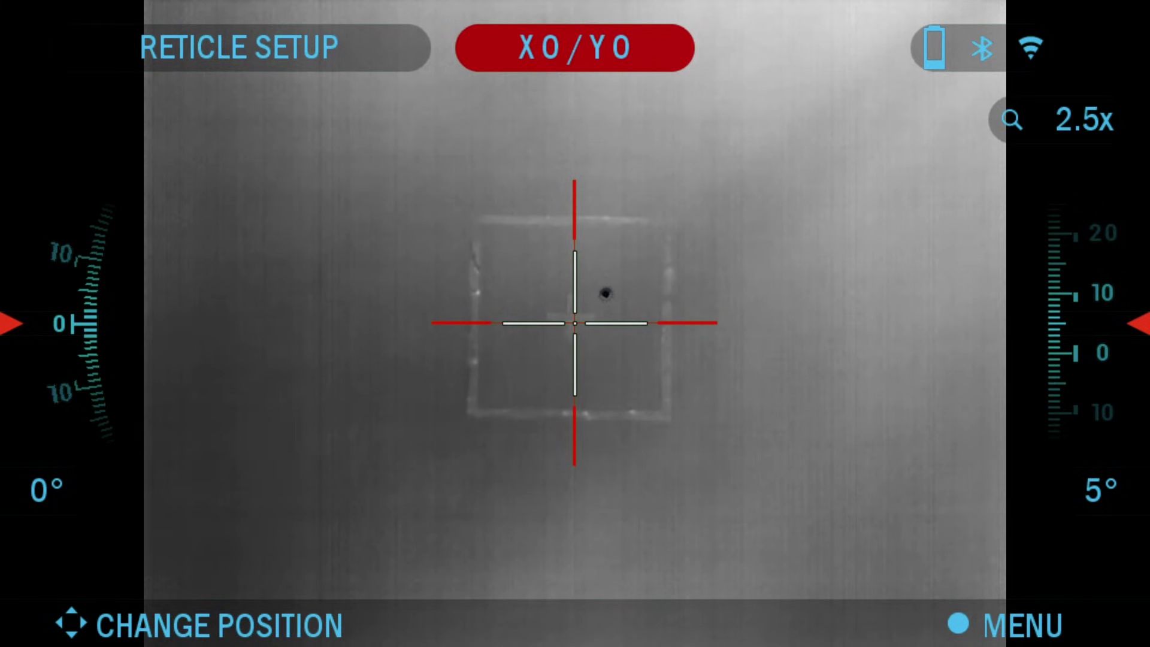
key(Right)
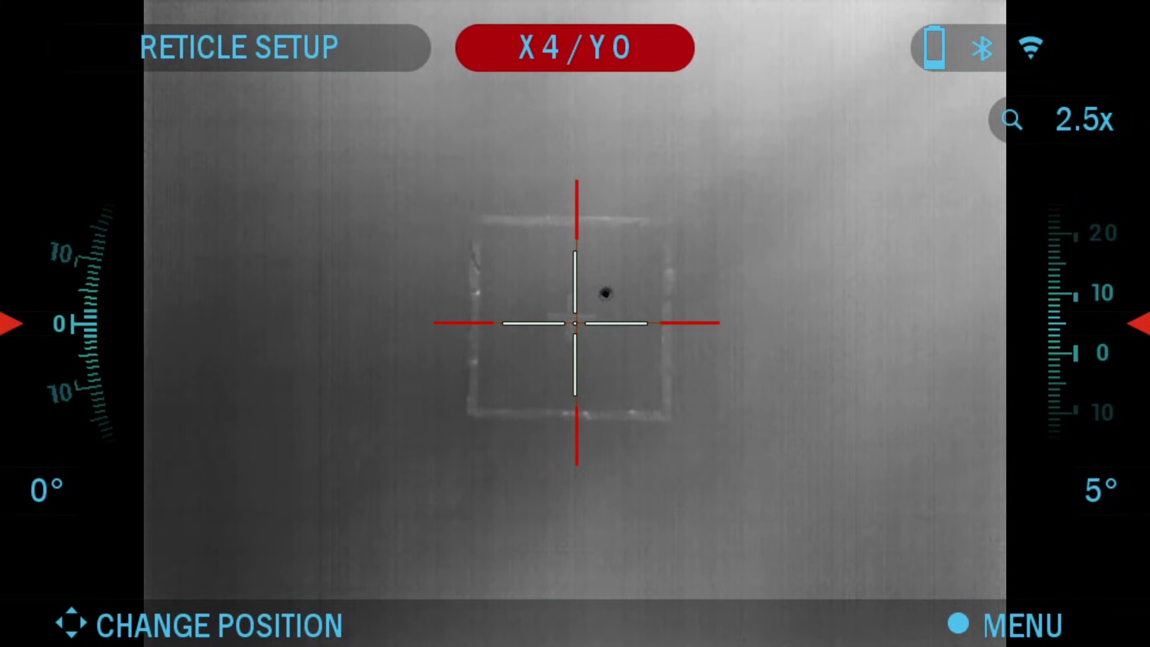
key(Right)
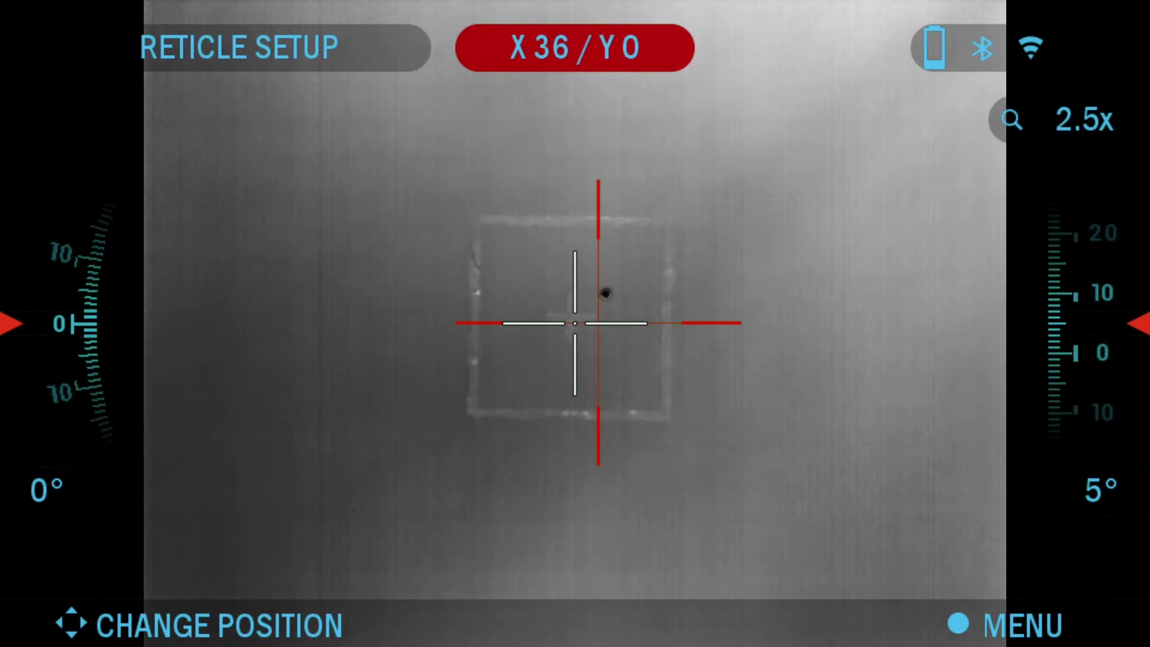
key(Up)
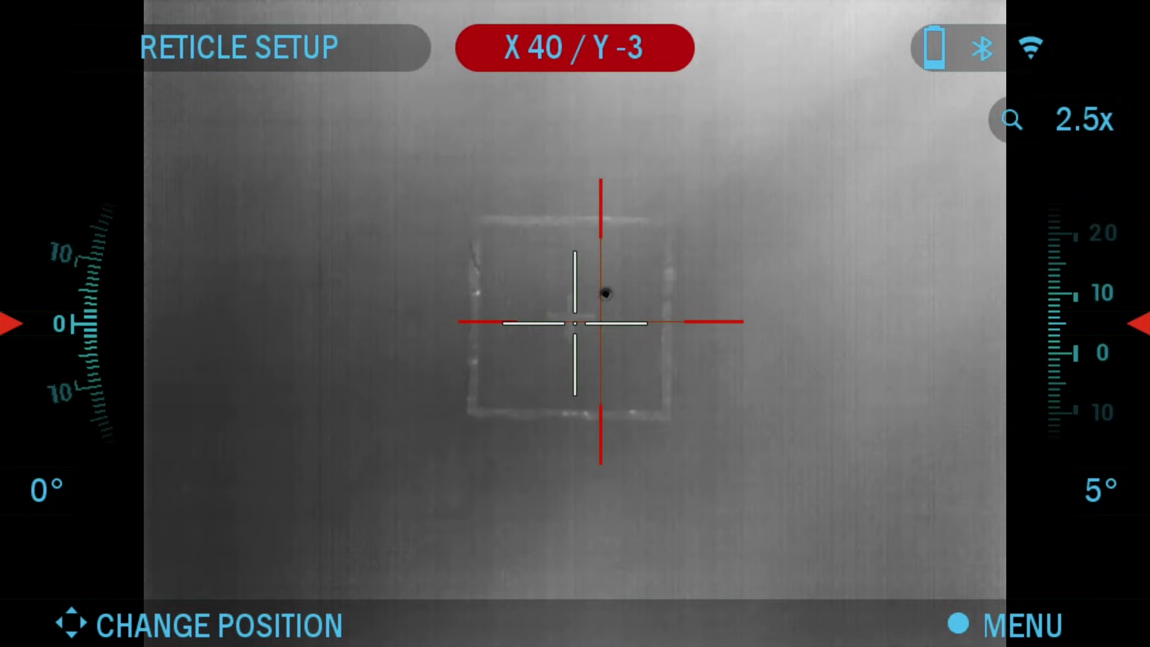
key(Up)
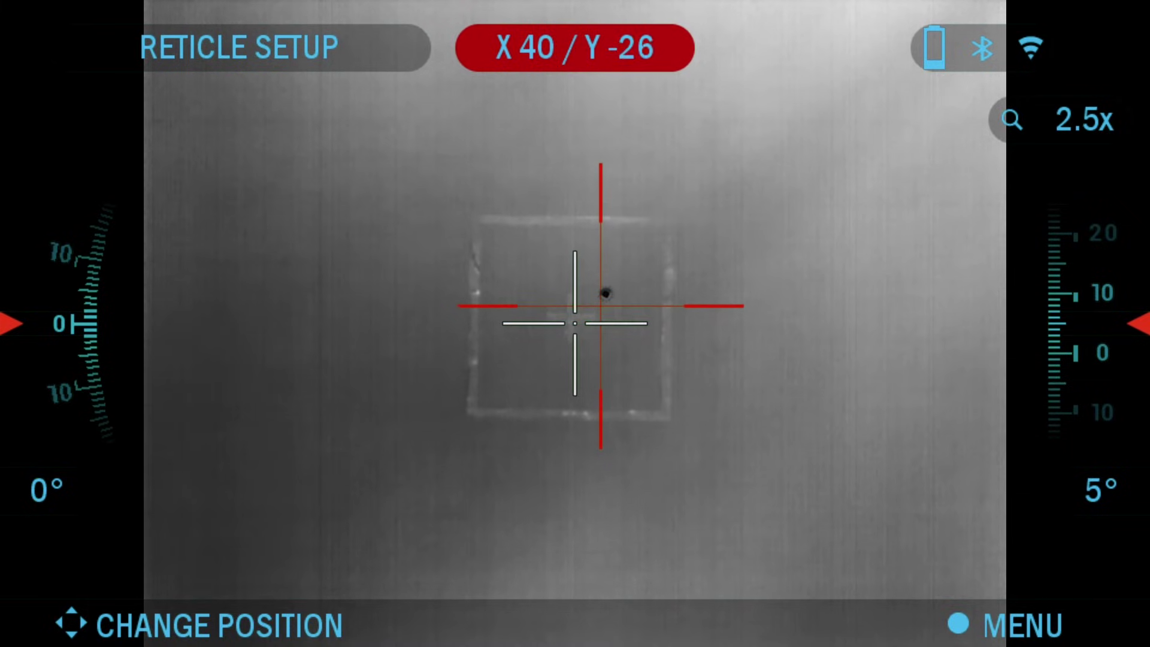
key(Up)
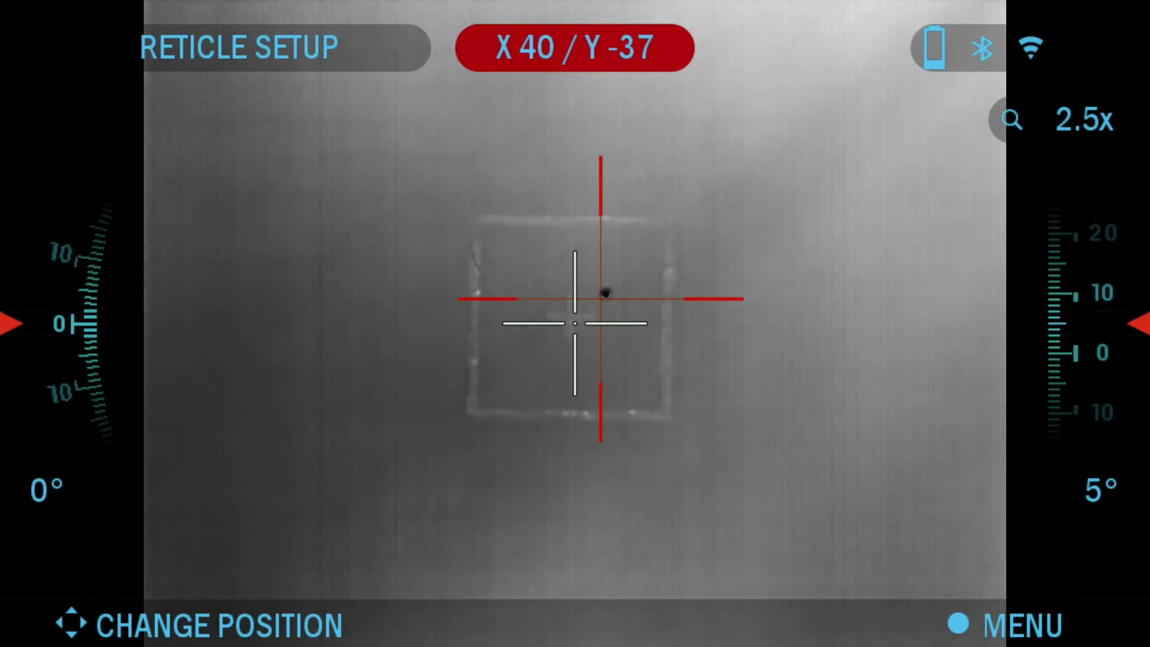
key(Right)
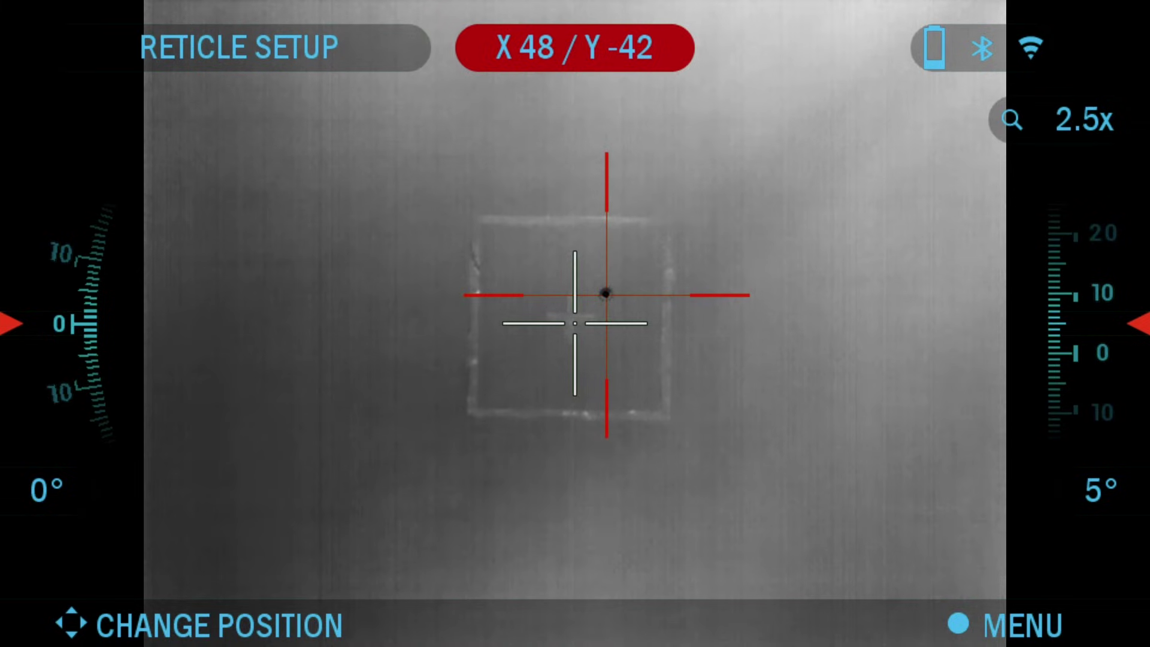
key(Up)
key(Up)
key(Up)
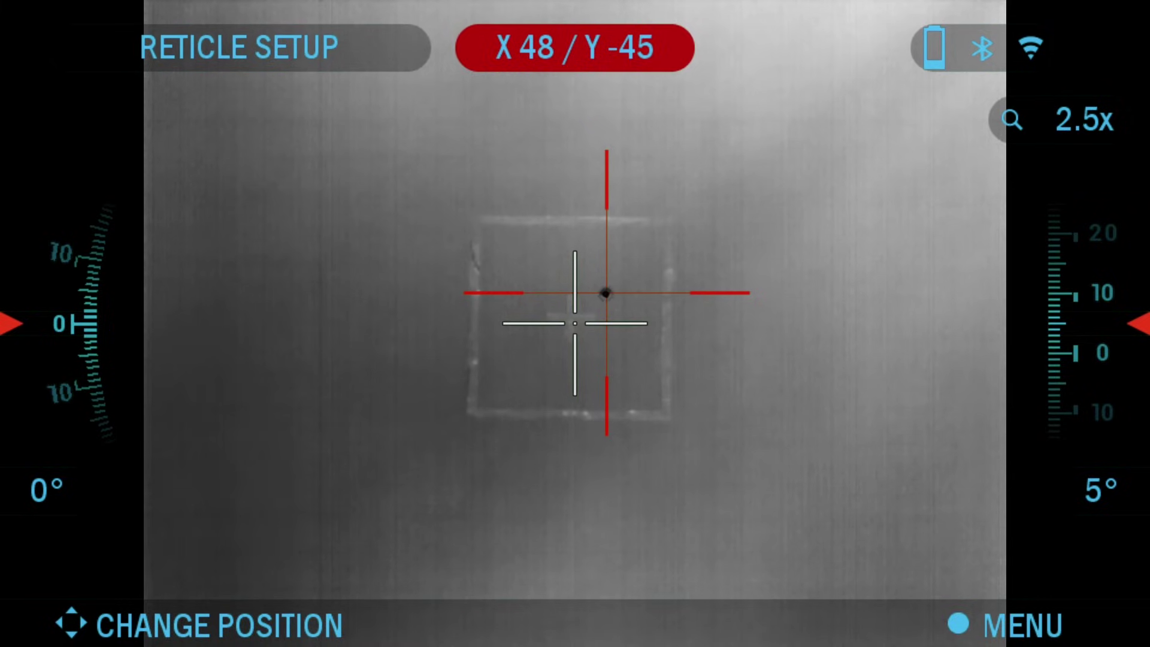
Step: Save the X 48 / Y -45 reticle offset with Save & Exit
key(Return)
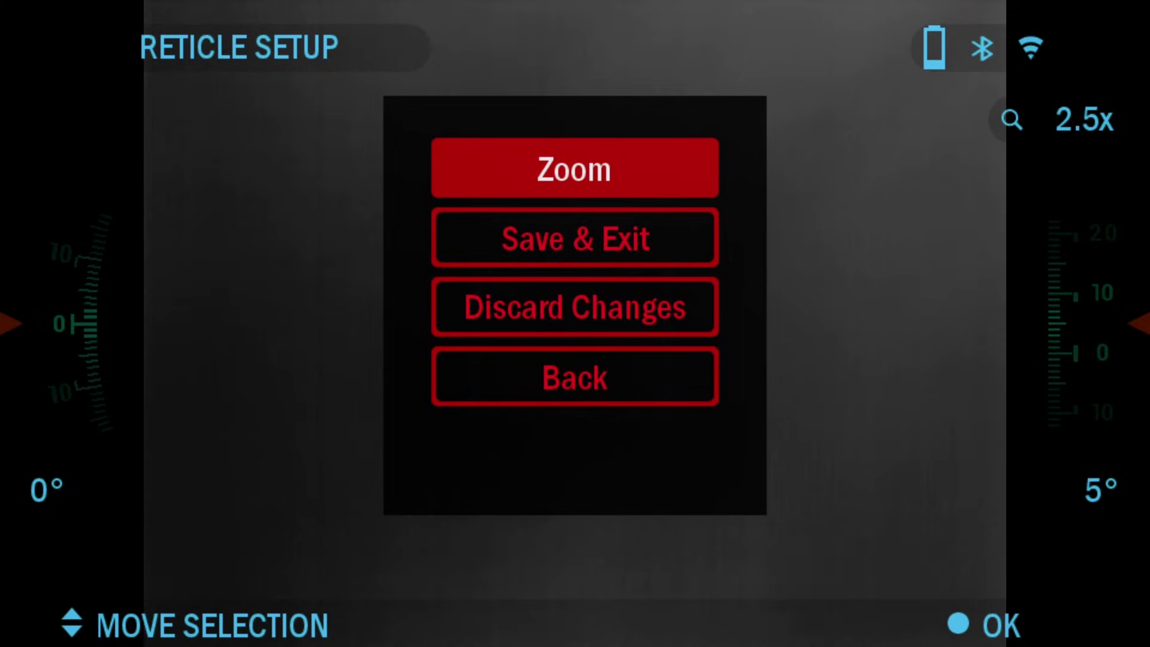
key(Down)
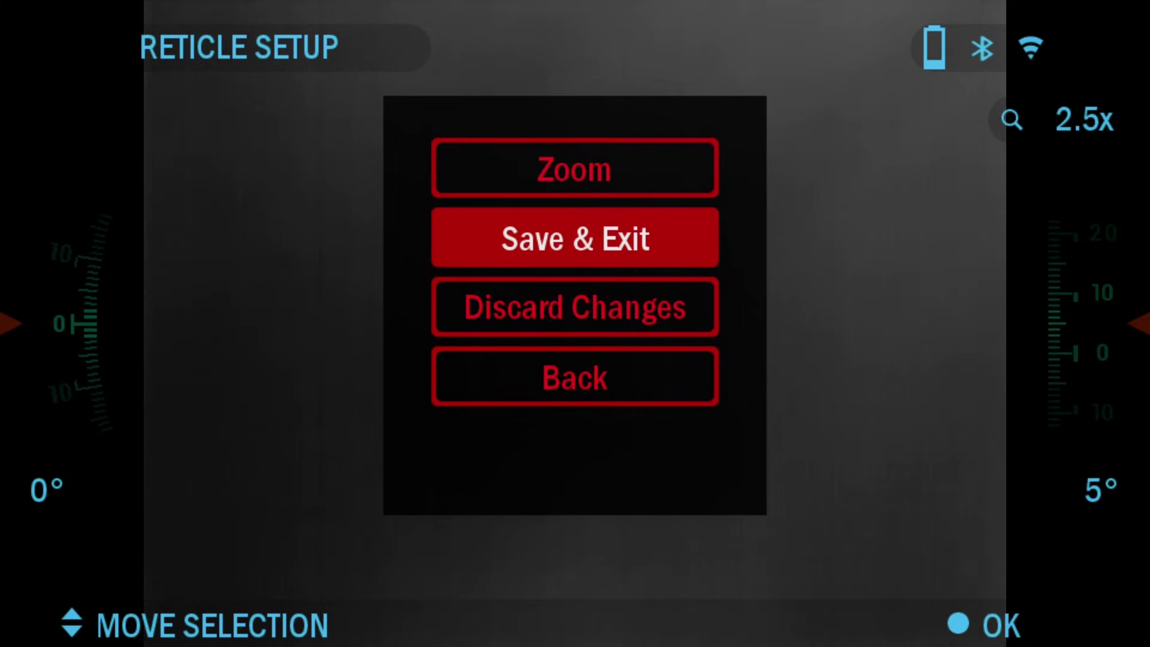
key(Return)
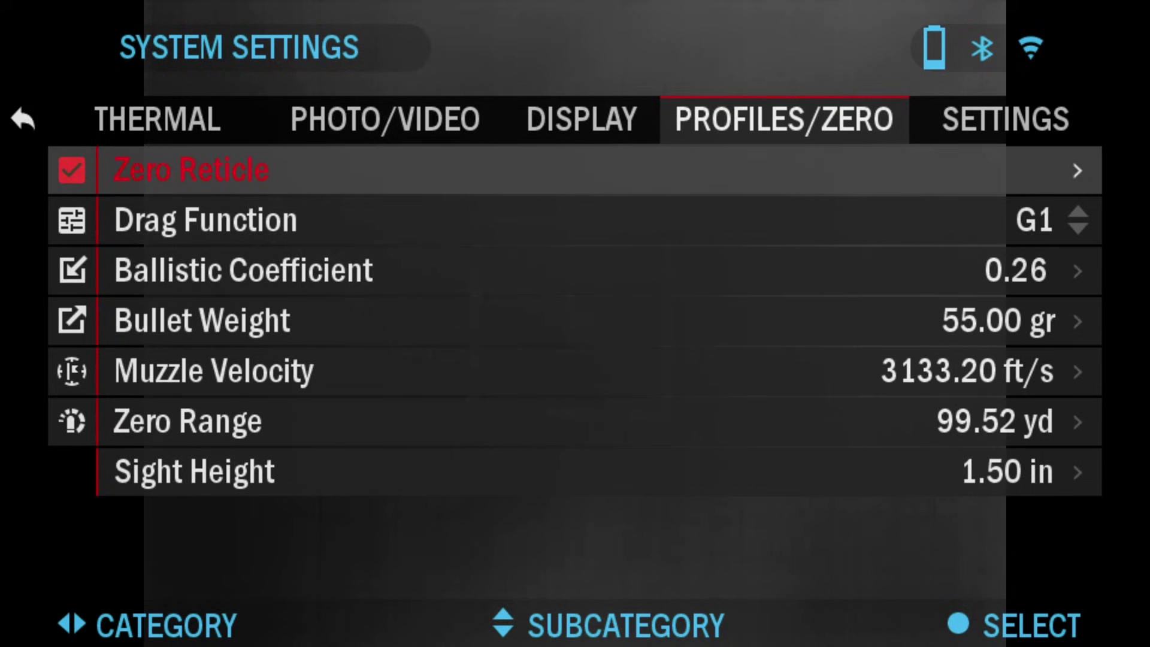
Step: Reopen Zero Reticle and zoom through 5.0x to 10.0x on the bullet hole
key(Return)
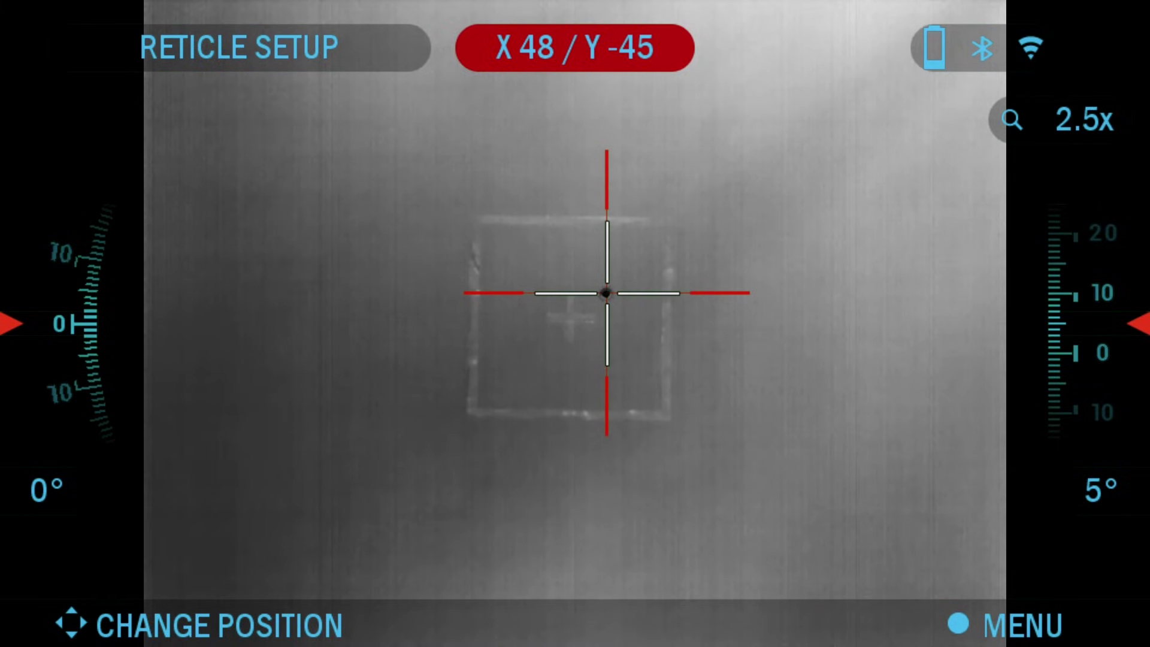
key(Return)
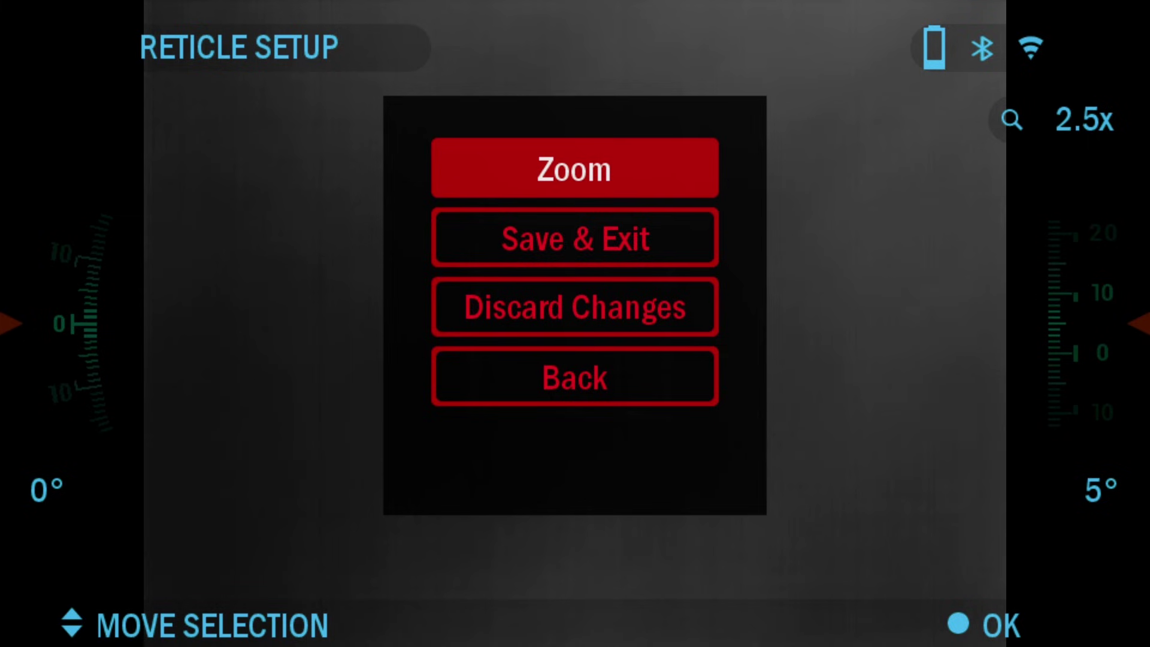
key(Return)
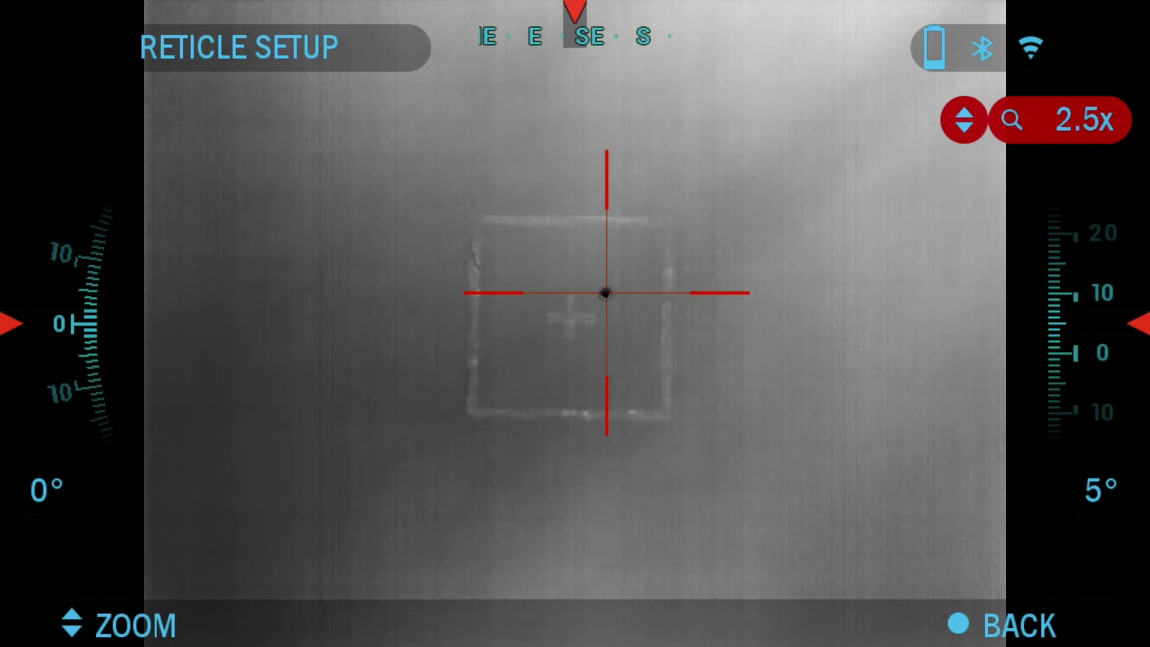
key(Up)
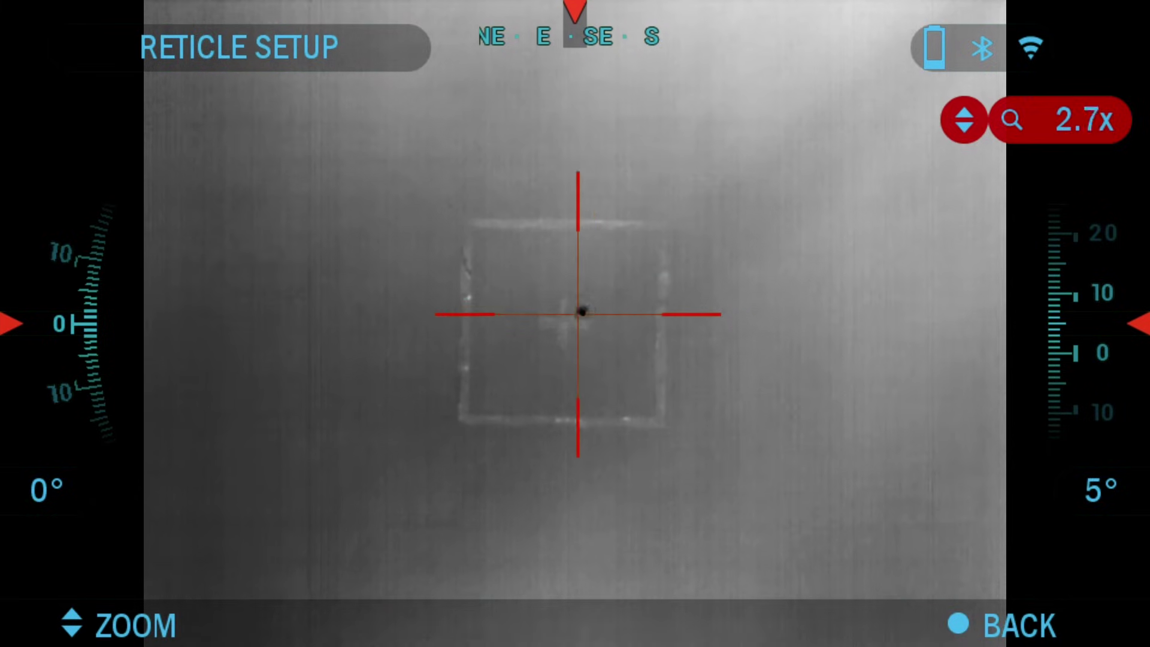
key(Up)
key(Up)
key(Up)
key(Up)
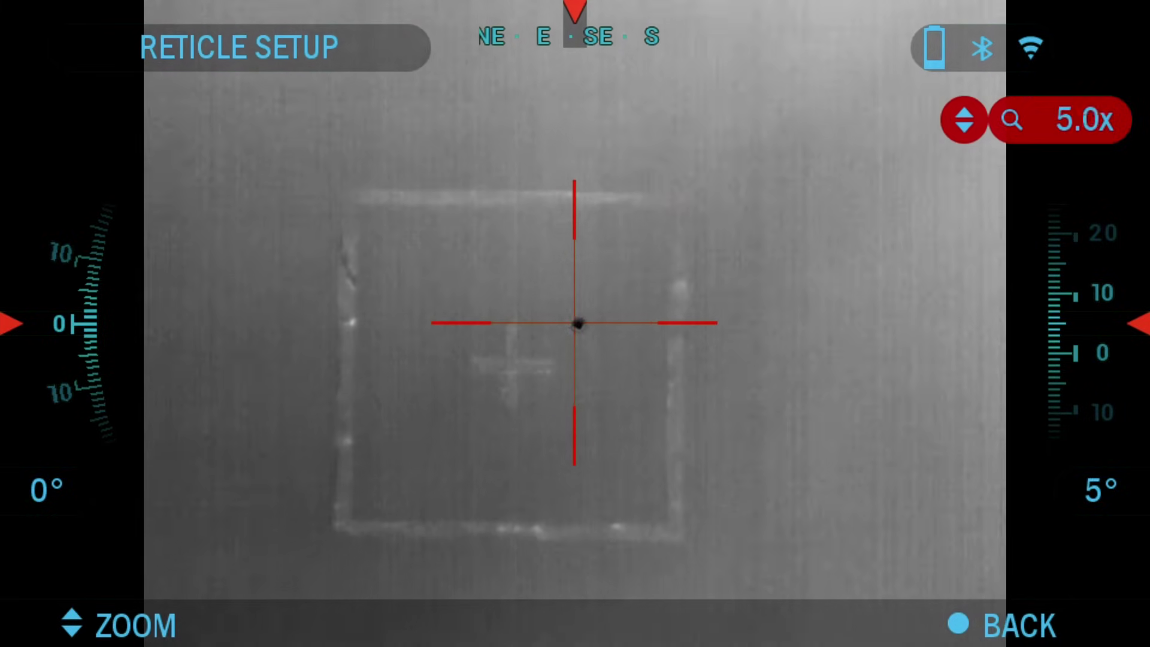
key(Up)
key(Up)
key(Up)
key(Up)
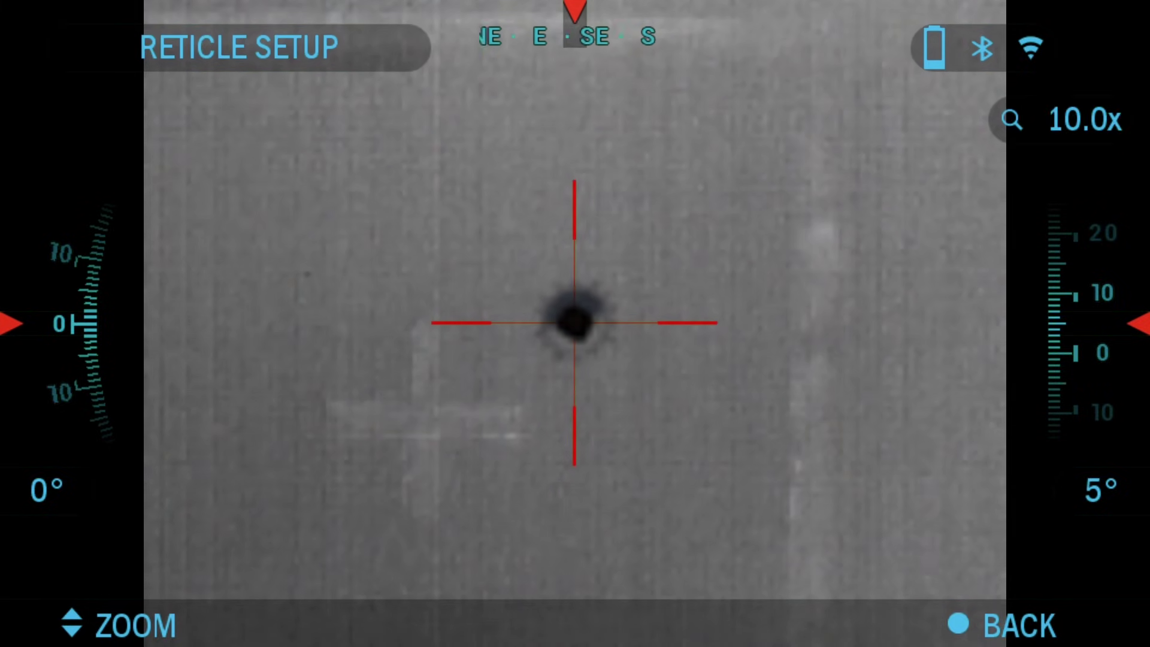
key(Return)
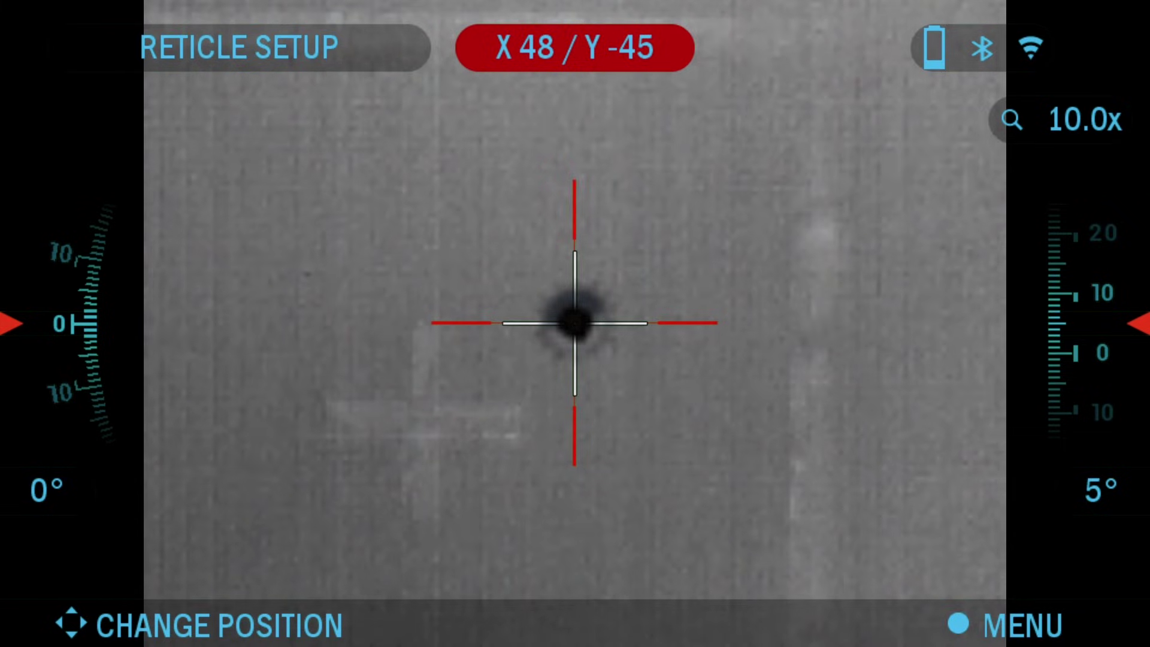
Step: Nudge the crosshair at 10x to X 44 / Y -44 on the bullet hole
key(Down)
key(Down)
key(Down)
key(Down)
key(Down)
key(Left)
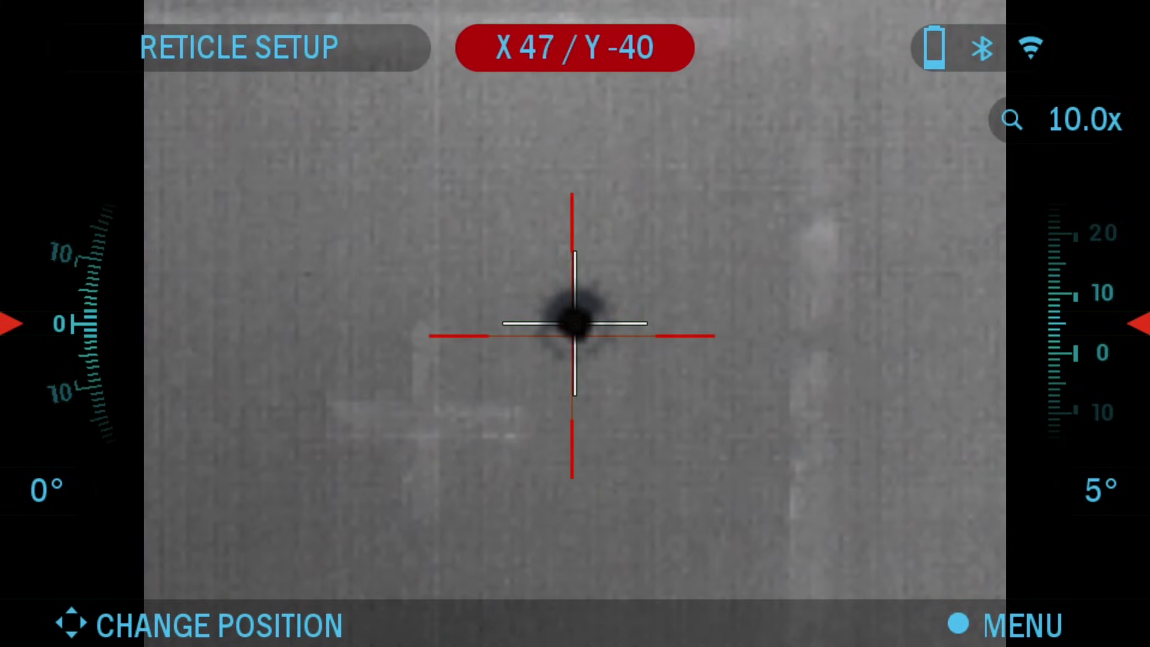
key(Left)
key(Left)
key(Left)
key(Up)
key(Up)
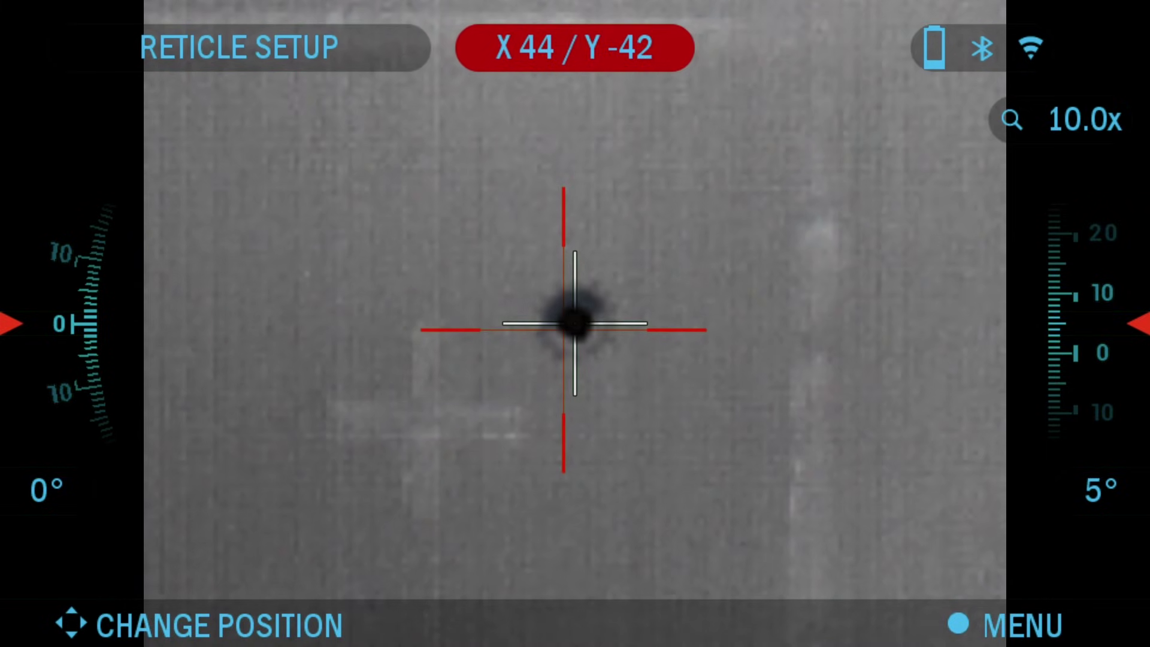
key(Up)
key(Up)
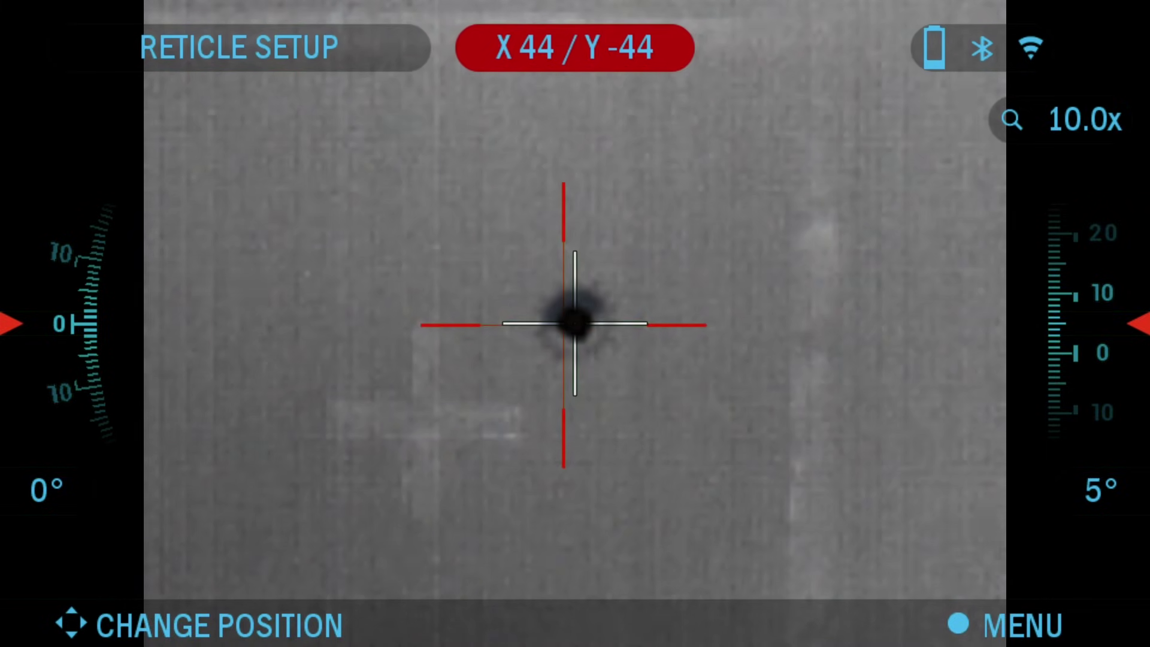
Step: Save the fine-tuned X 44 / Y -44 zero with Save & Exit
key(Return)
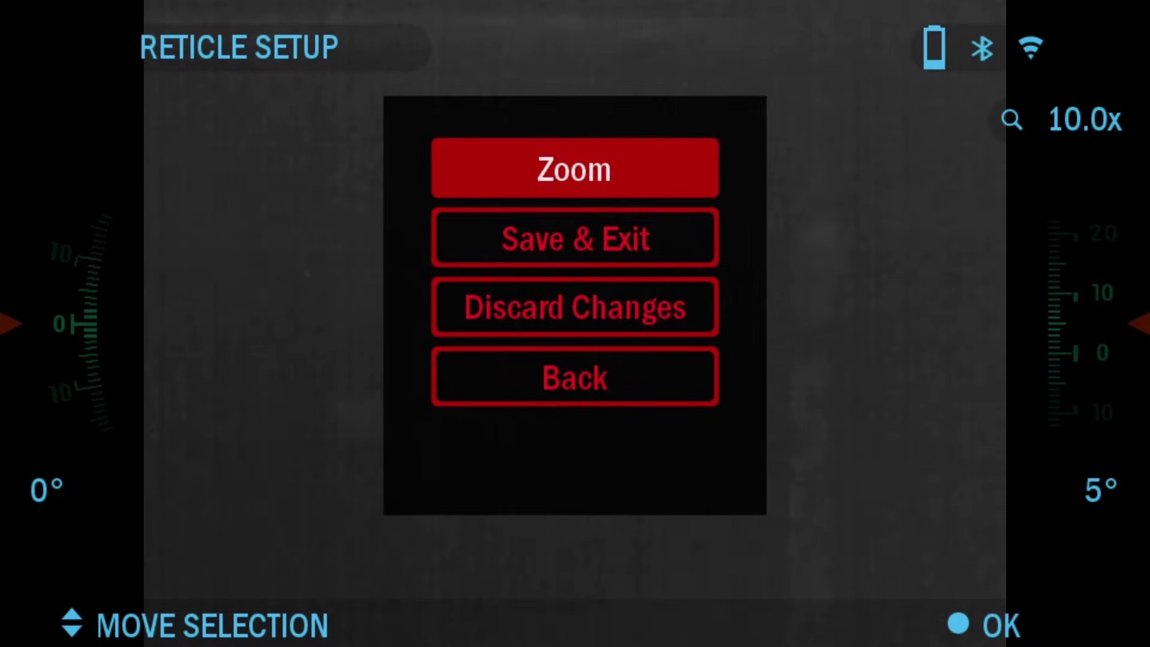
key(Down)
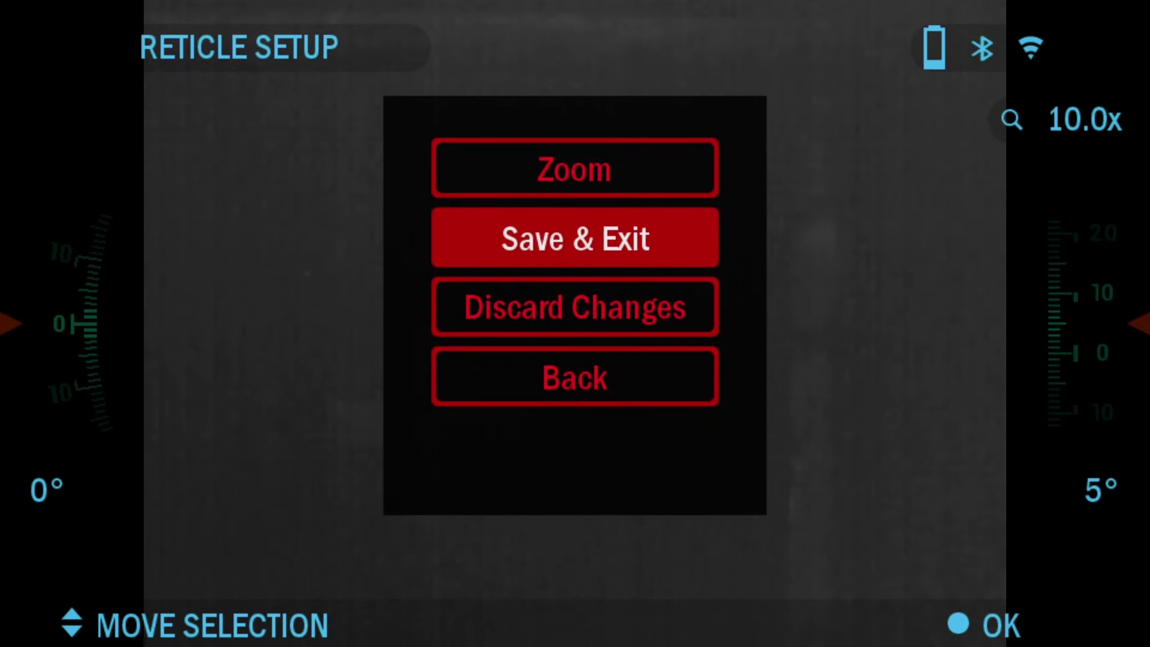
key(Return)
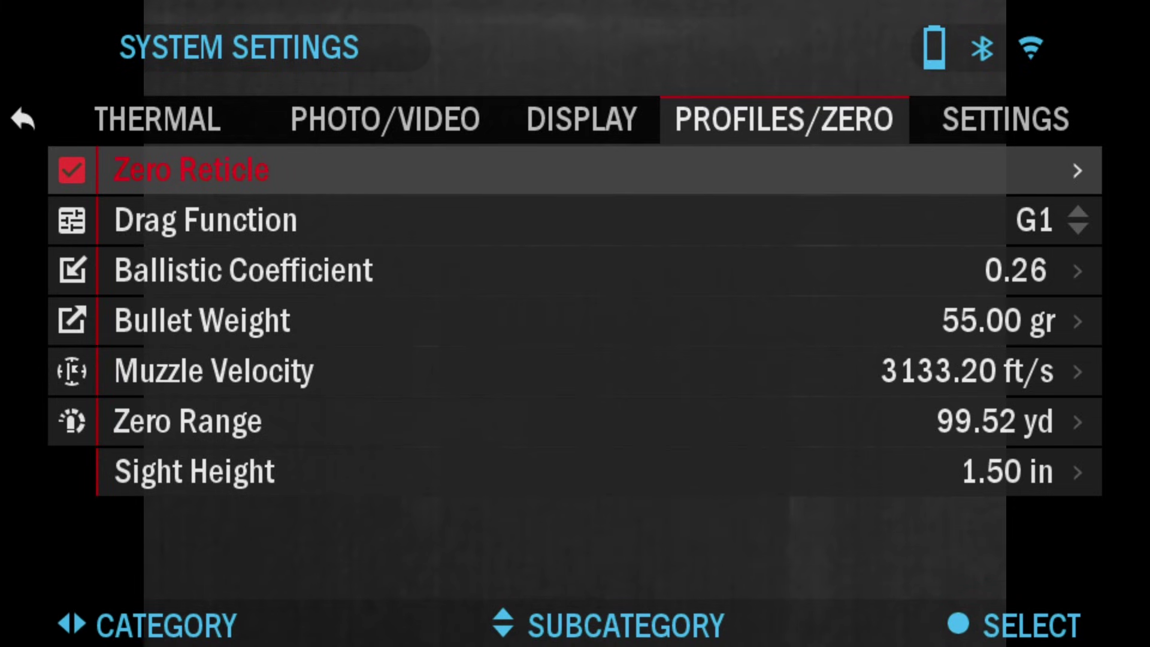